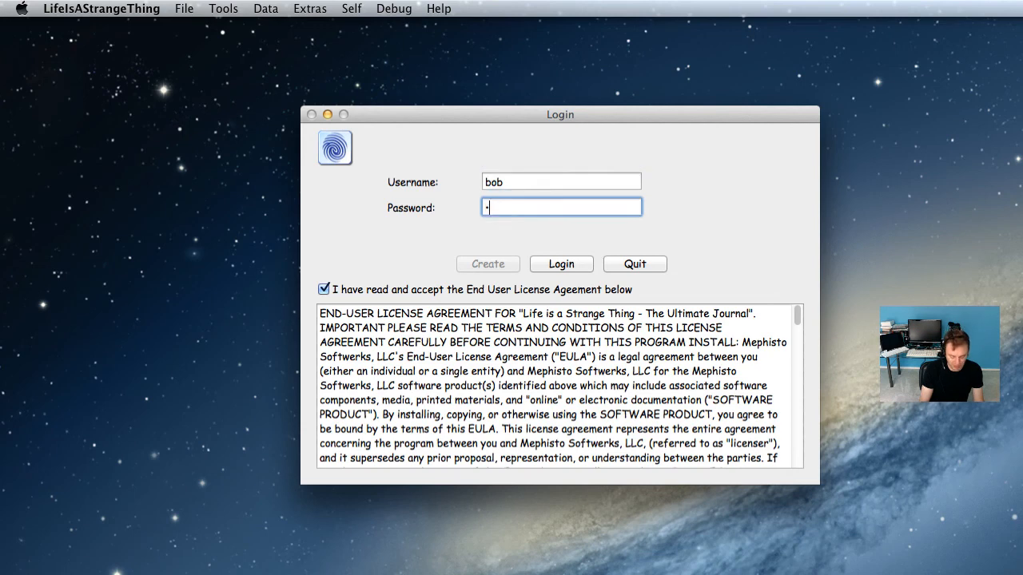
Step: Log in to the journal and move its window to the top-left corner
left_click(559, 264)
left_click_drag(574, 119, 196, 27)
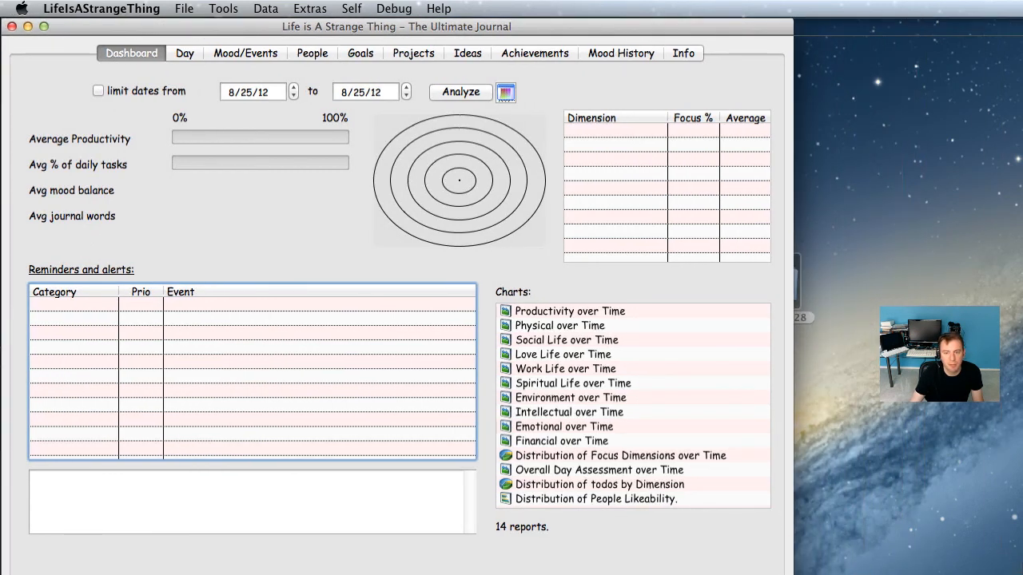
Step: Widen the journal window to fill the screen and switch to the Day page
left_click_drag(792, 572, 1010, 572)
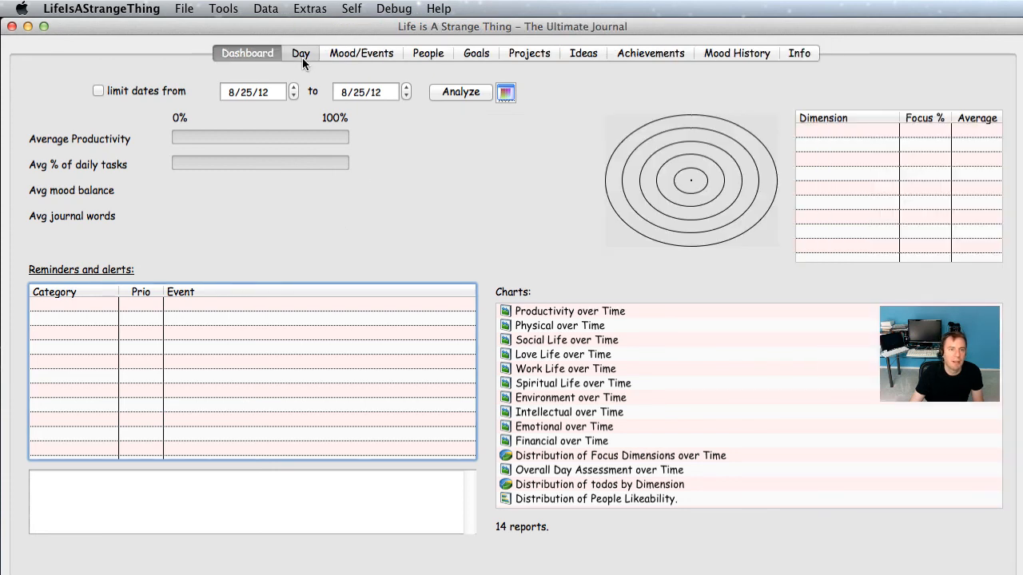
left_click(301, 56)
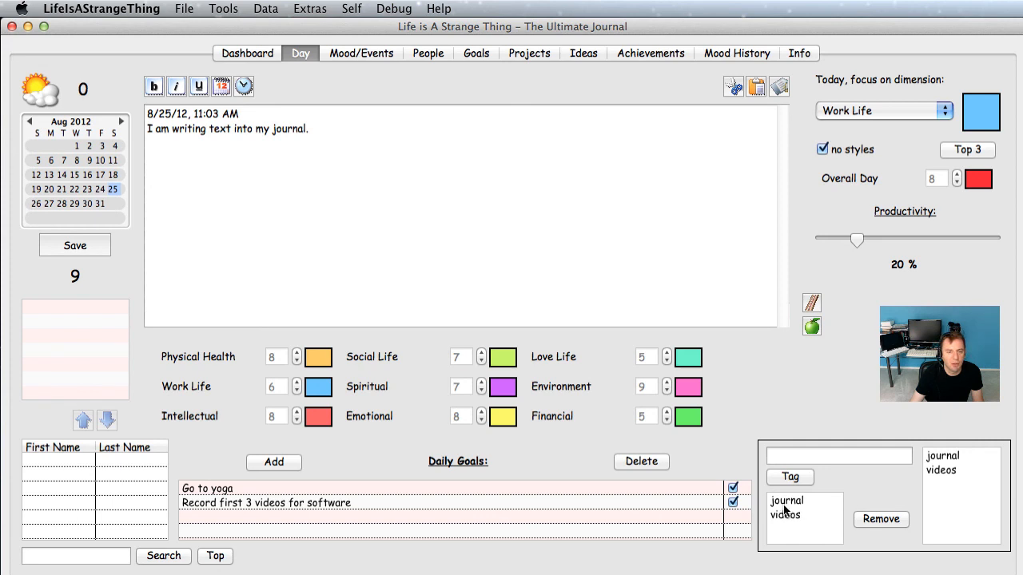
Step: Look through the daily goals, starting with Go to yoga
left_click(626, 490)
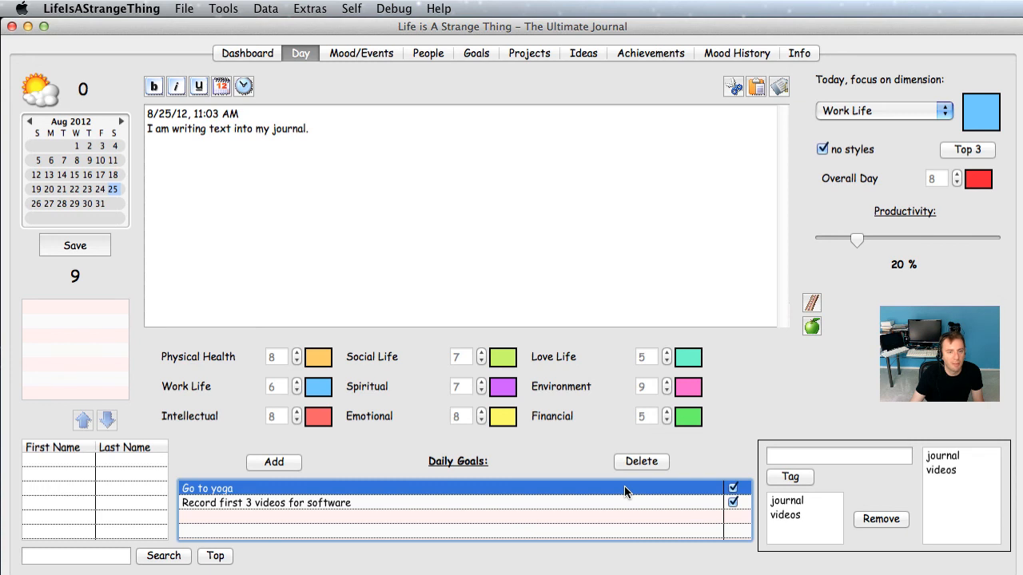
left_click(628, 505)
left_click(628, 490)
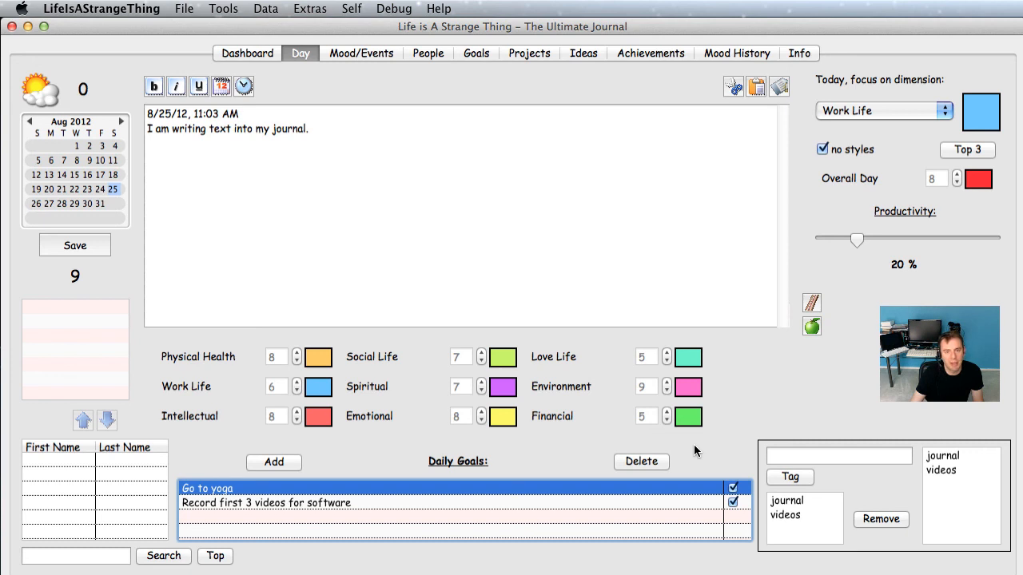
Step: Remove the journal and videos tags from the 8/25/12 entry
left_click(784, 502)
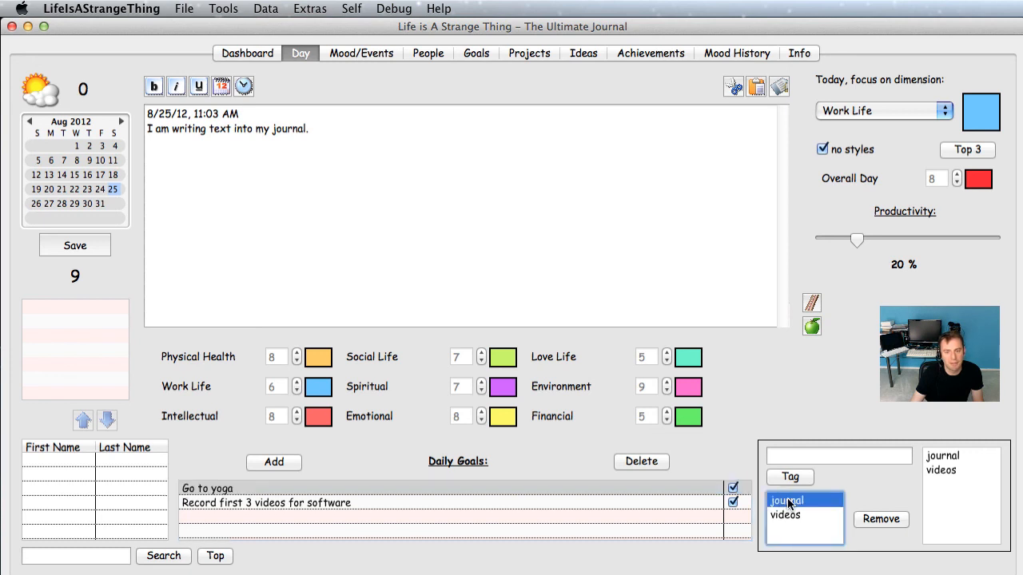
left_click(882, 522)
left_click(809, 502)
left_click(884, 520)
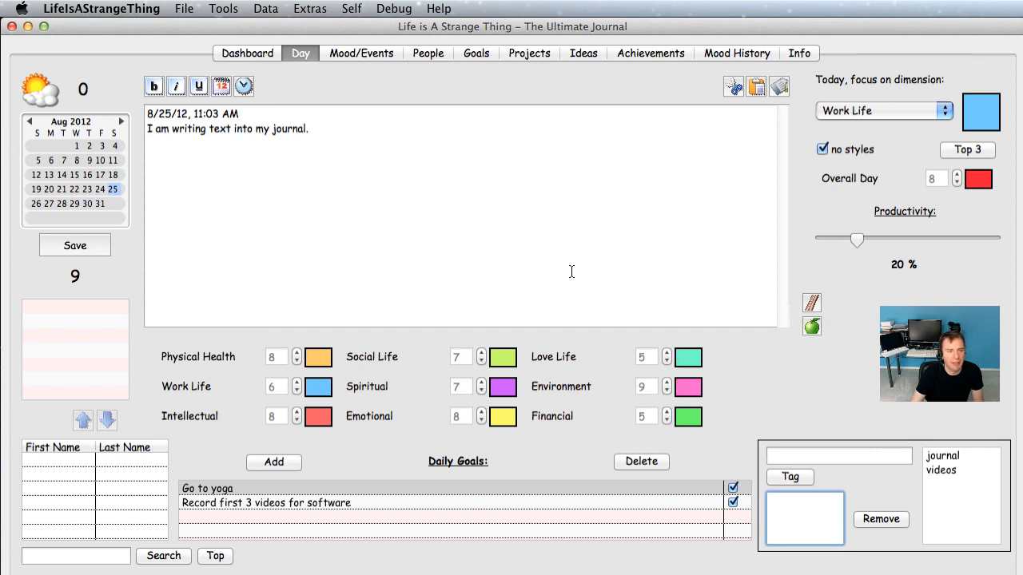
Step: Tag the entry with the words journal and writing taken from its text
left_click(286, 132)
double_click(286, 132)
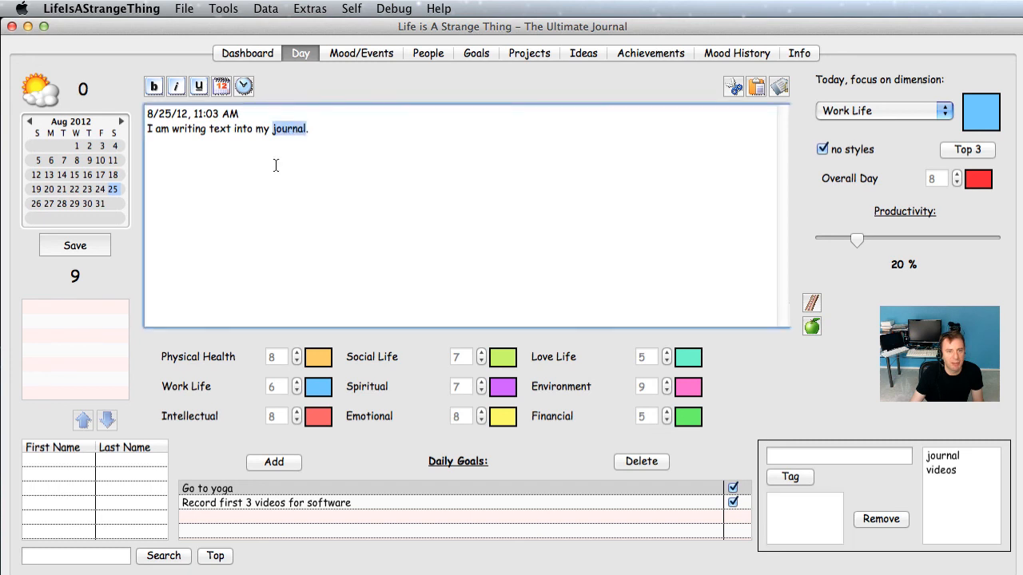
left_click(779, 88)
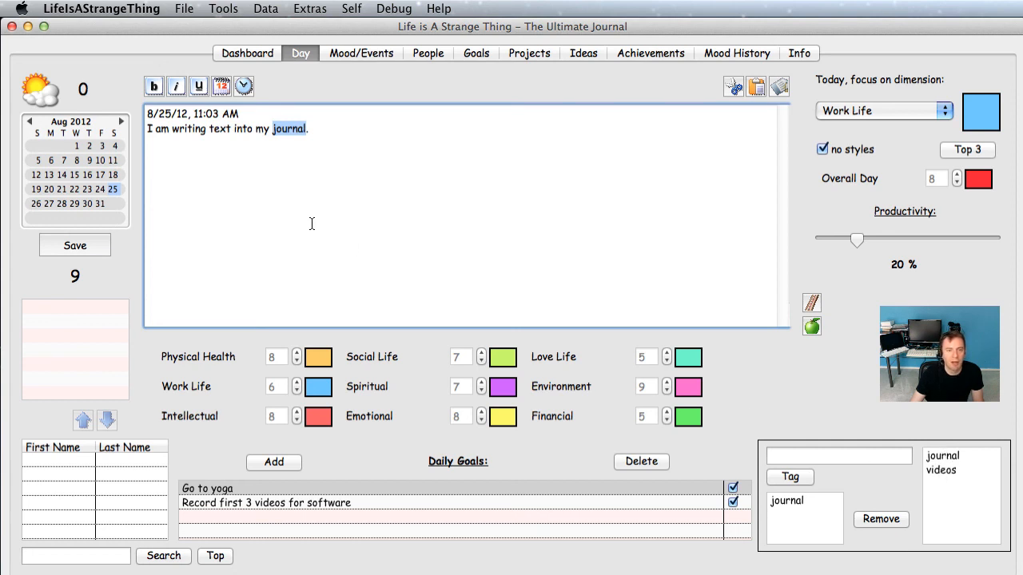
double_click(184, 130)
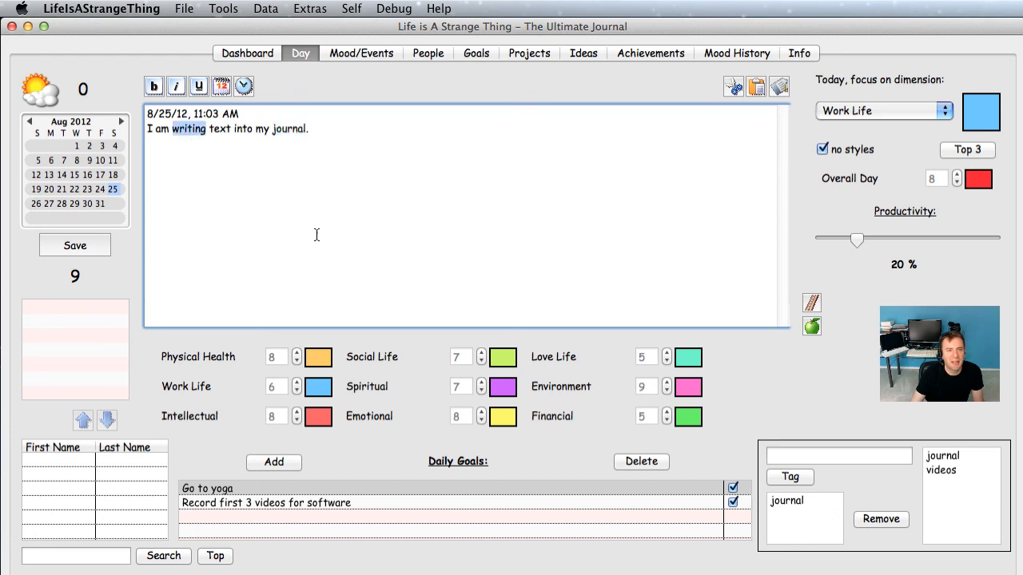
left_click(779, 86)
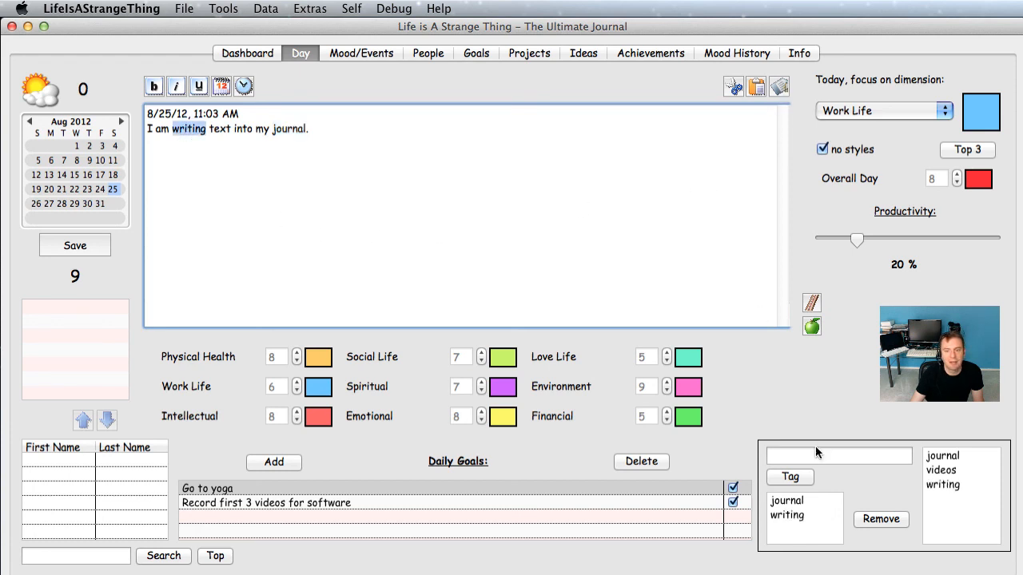
Step: Add a new demo tag to the entry and open Tag Search
left_click(790, 501)
left_click(793, 517)
left_click(793, 503)
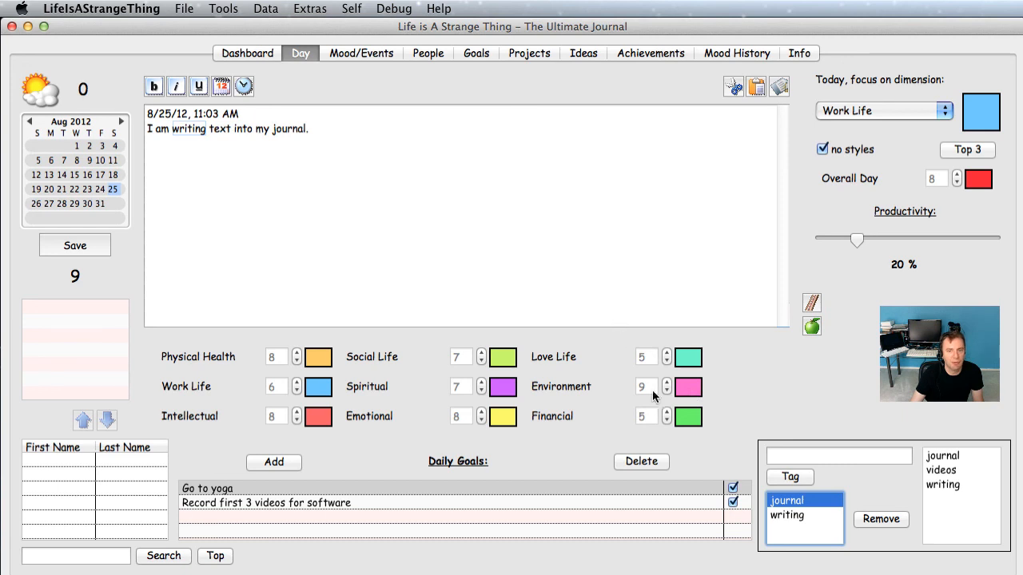
left_click(793, 455)
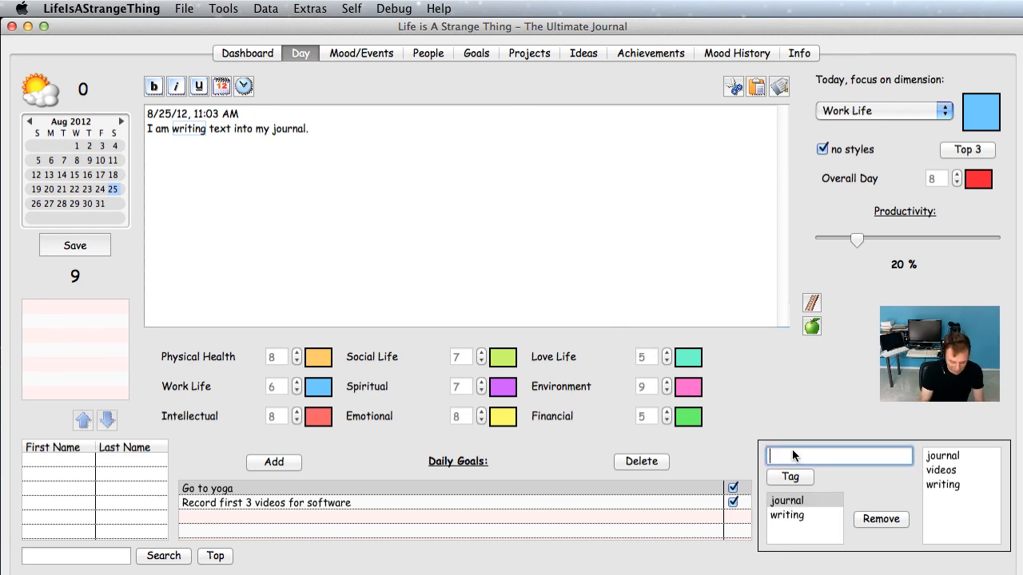
type("demo")
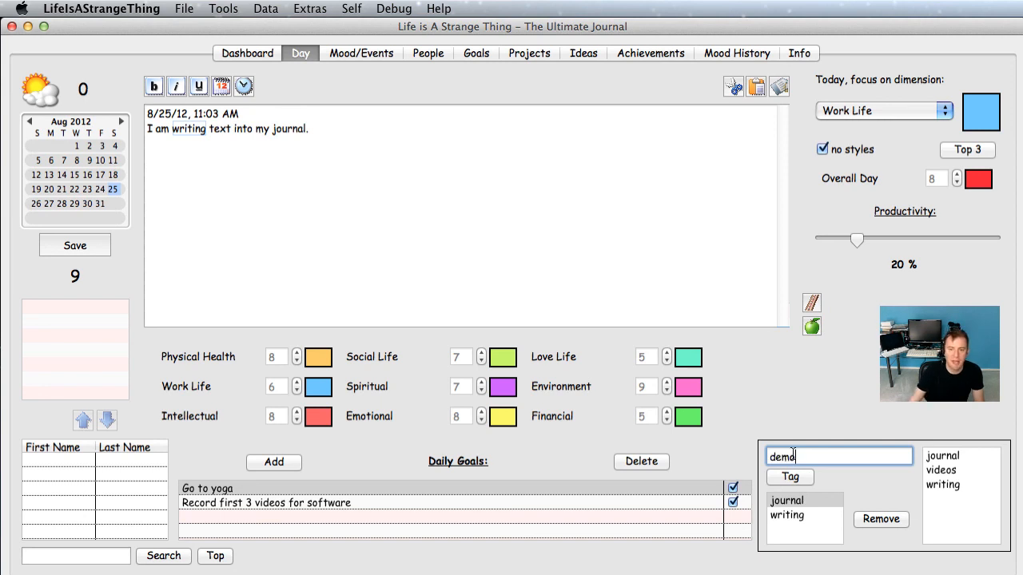
left_click(787, 477)
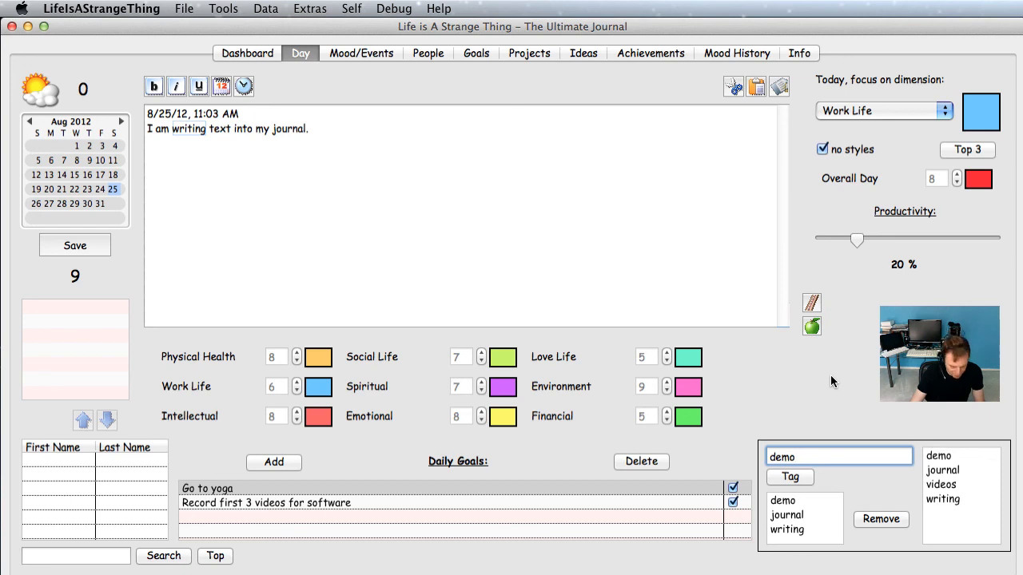
key("super+f")
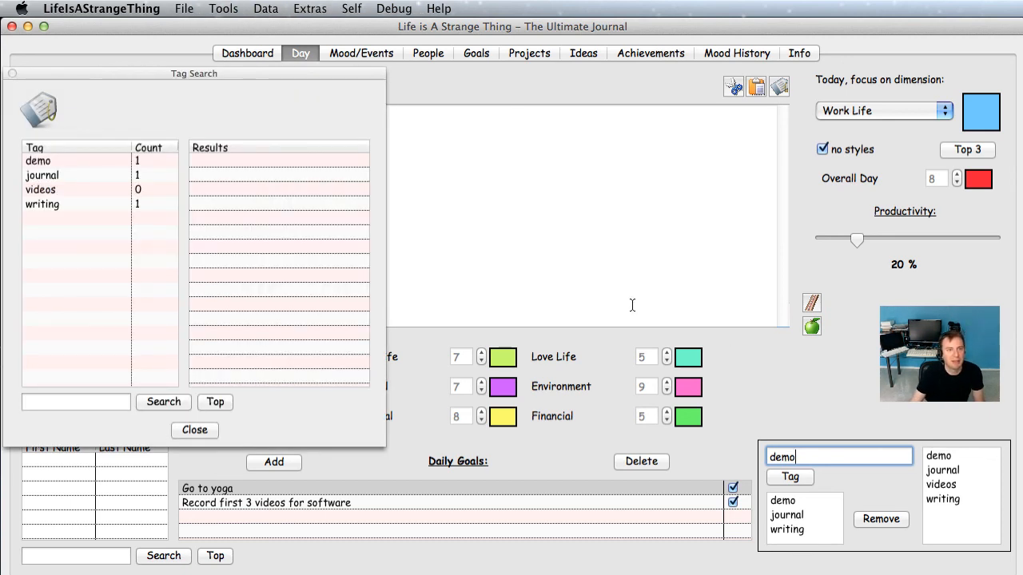
Step: In Tag Search, list the days tagged demo, select 2012-08-25, then close it
left_click_drag(248, 77, 452, 108)
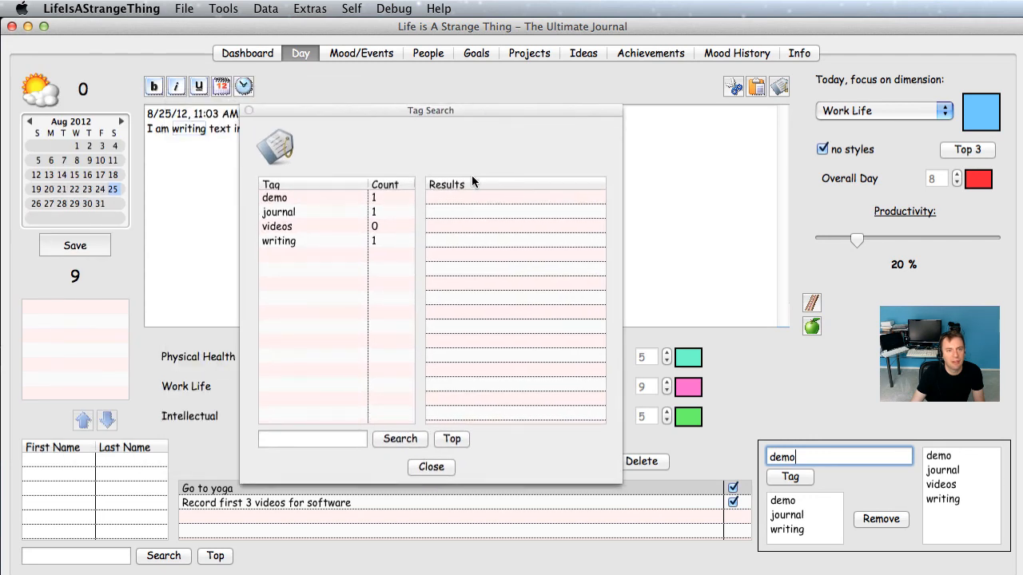
left_click(316, 199)
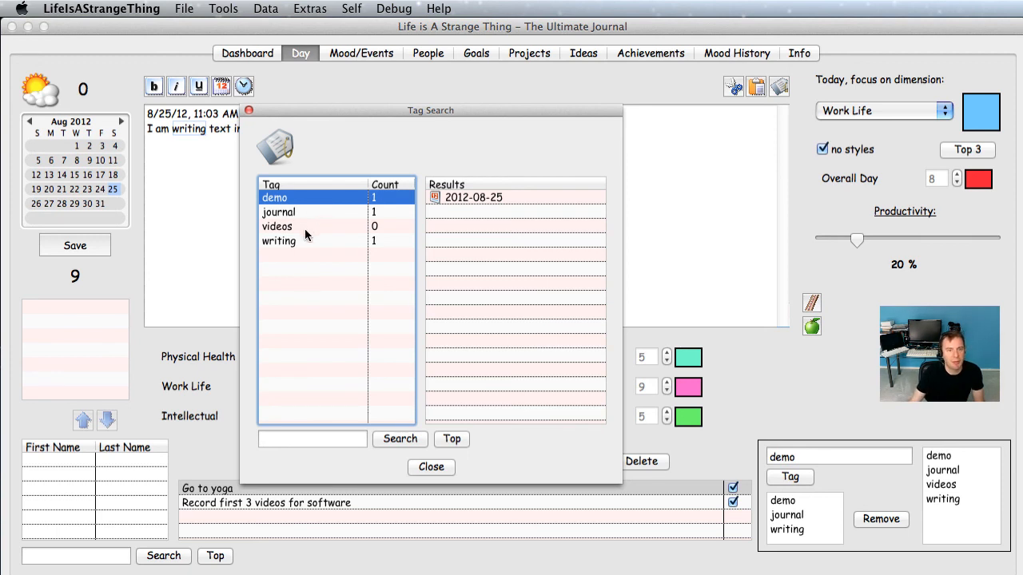
left_click(305, 227)
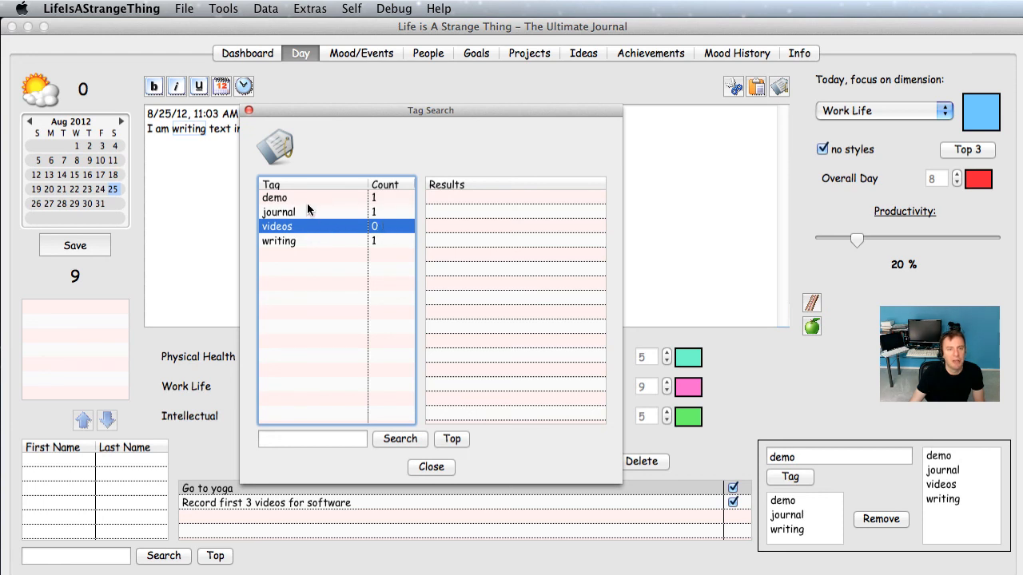
left_click(302, 197)
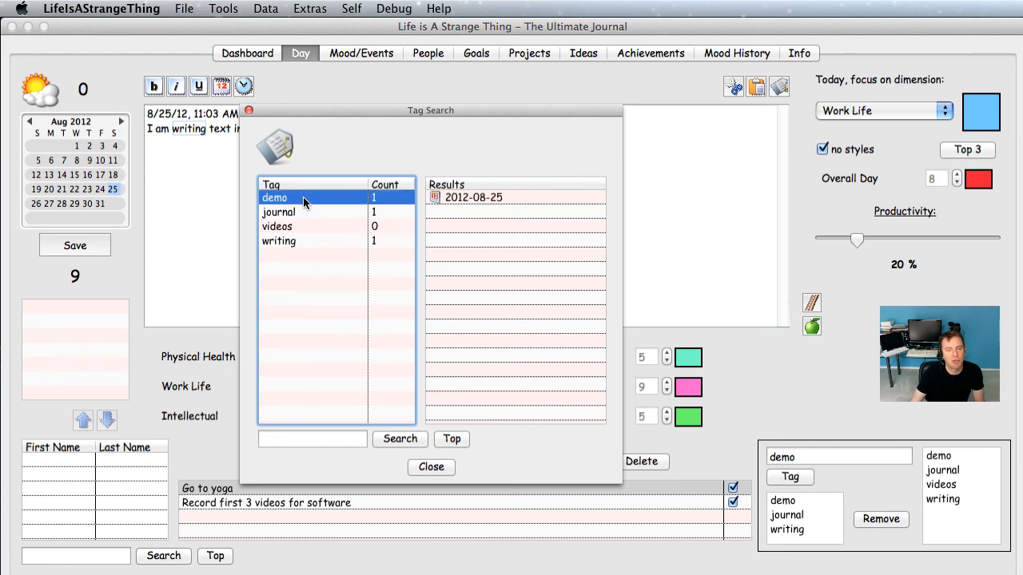
left_click(470, 198)
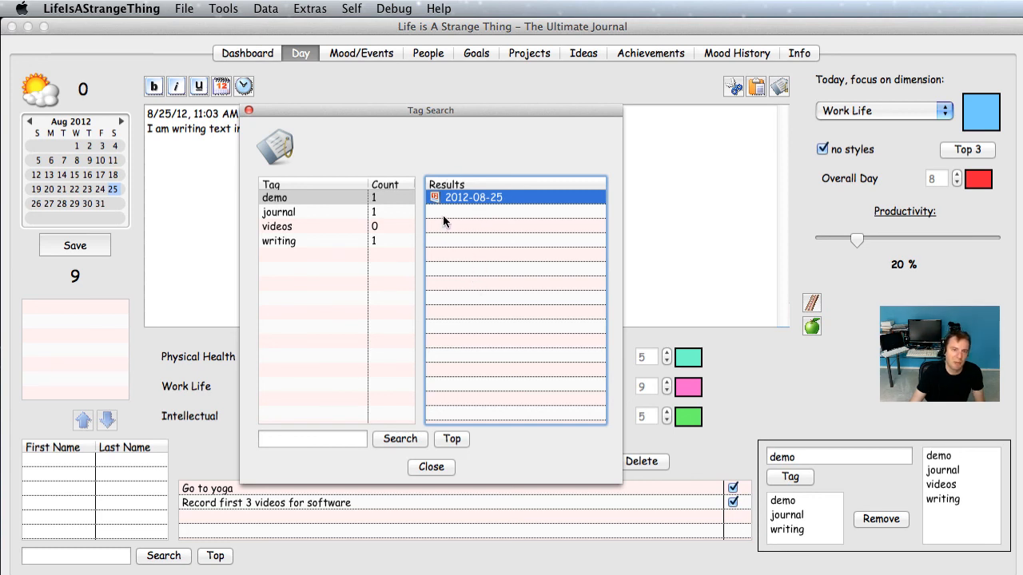
left_click(444, 467)
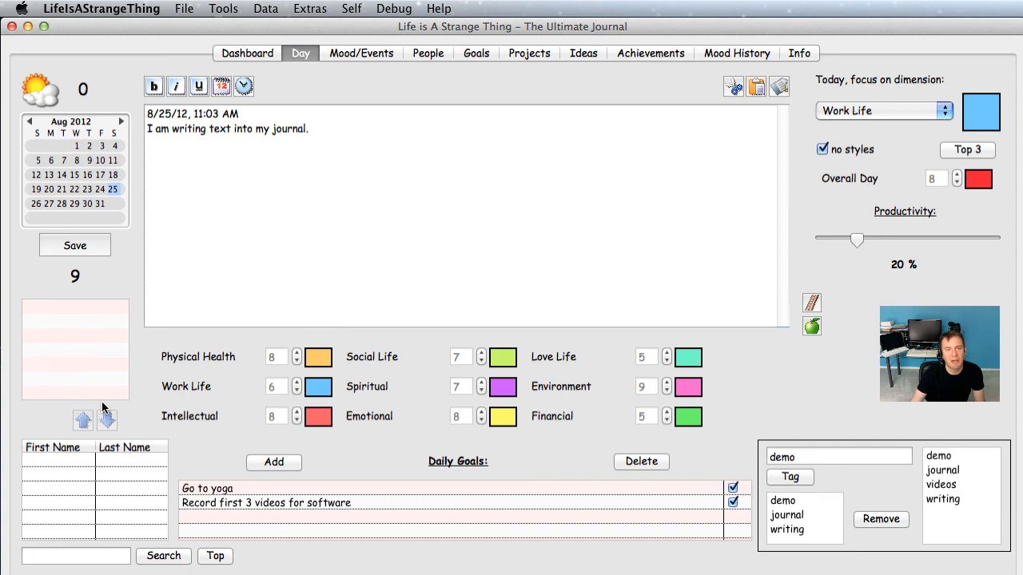
Step: Switch to the People page
left_click(421, 55)
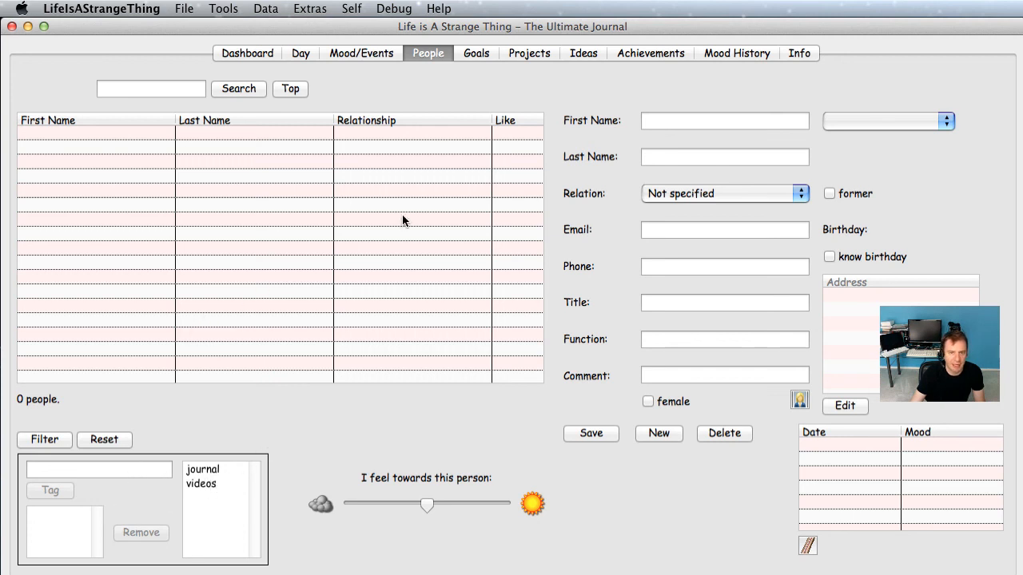
Step: Enter the new person's first and last name and set the country to usa
left_click(674, 120)
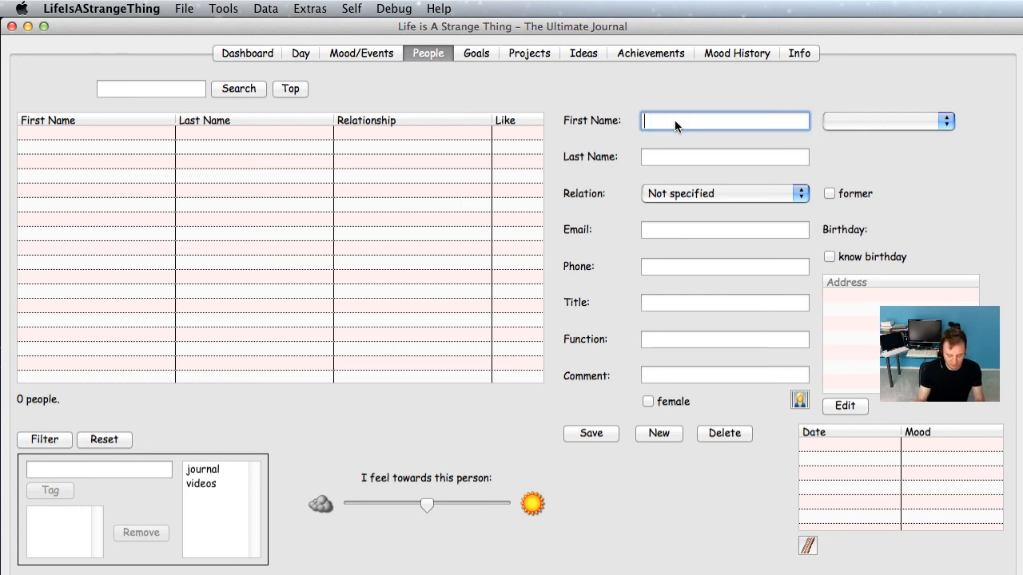
type("JOhn")
key("BackSpace")
key("BackSpace")
key("BackSpace")
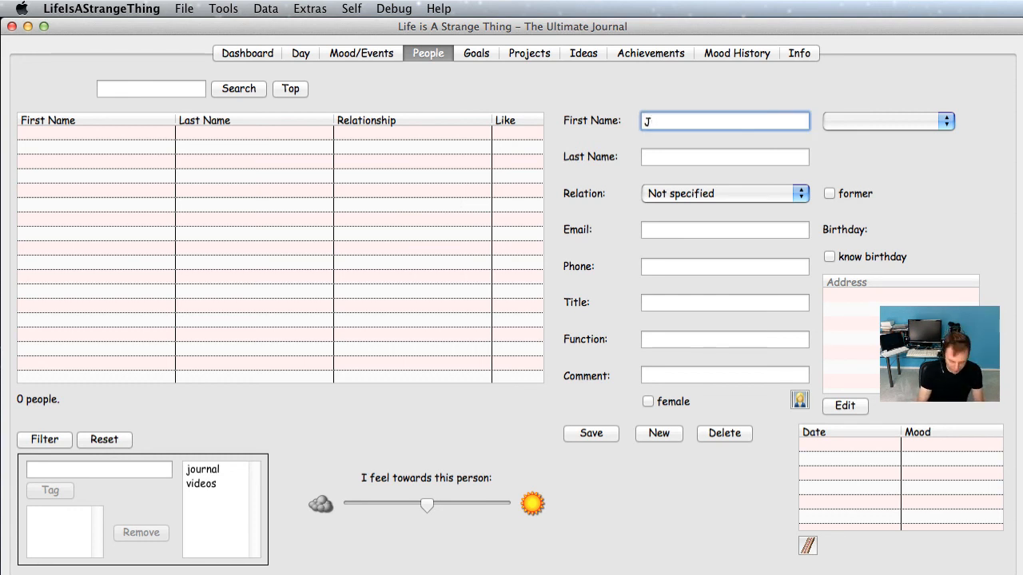
type("ohn")
key("Tab")
type("Doe")
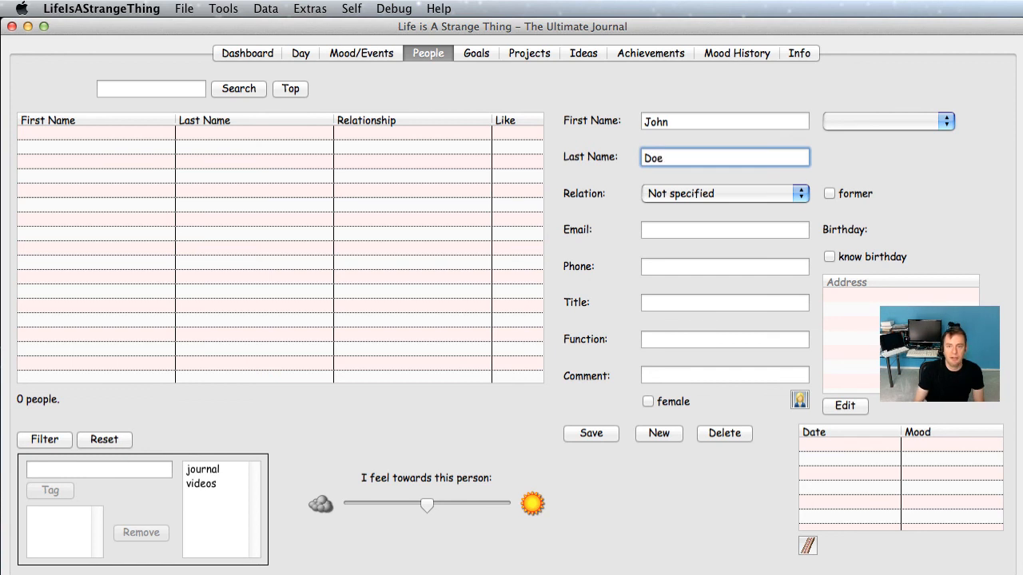
left_click(855, 121)
left_click(847, 124)
left_click(851, 121)
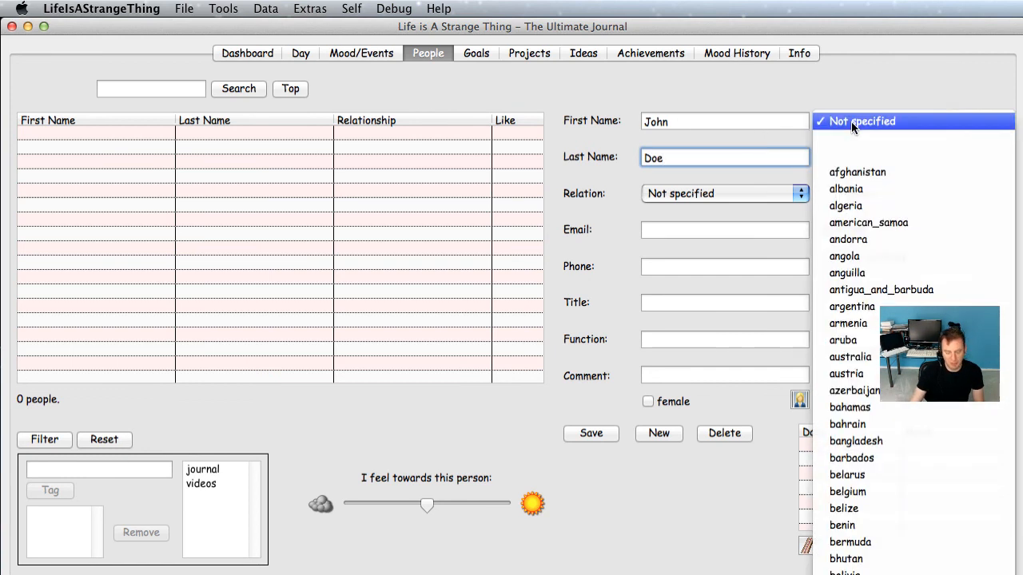
scroll(851, 121, "down", 15)
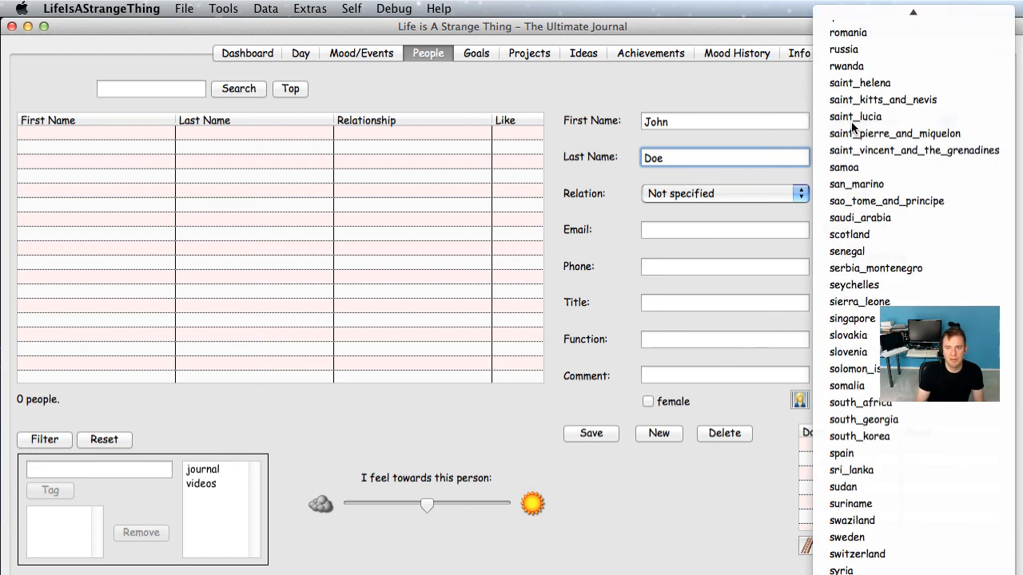
scroll(851, 126, "down", 5)
left_click(851, 125)
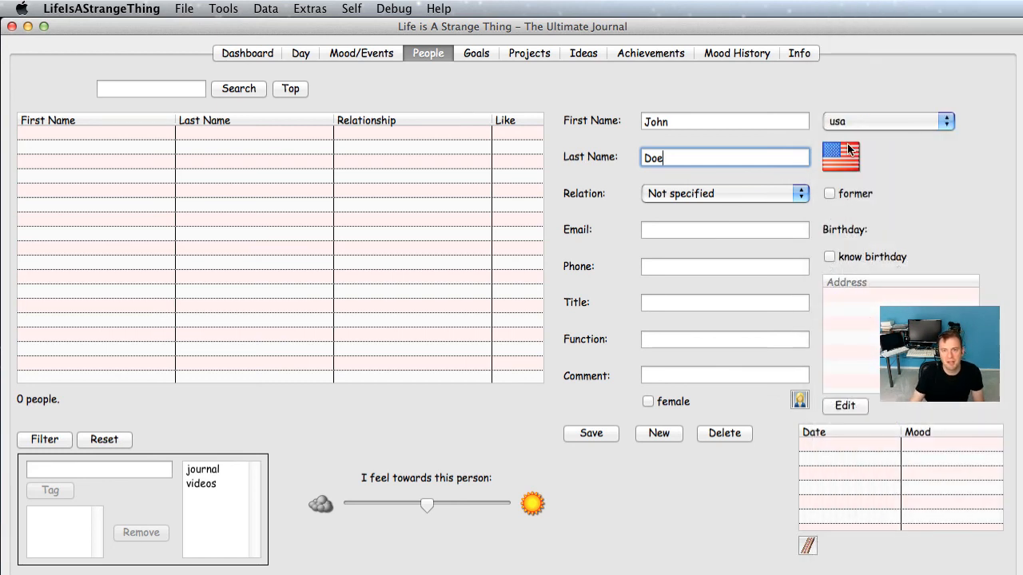
Step: Fill in the person's e-mail address and a short comment, then save and select the record
left_click(770, 230)
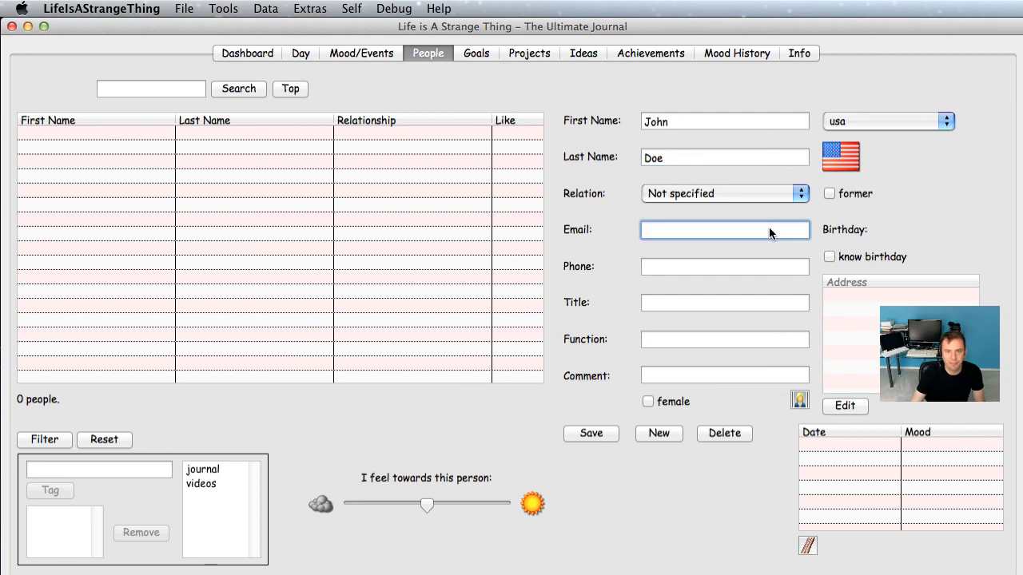
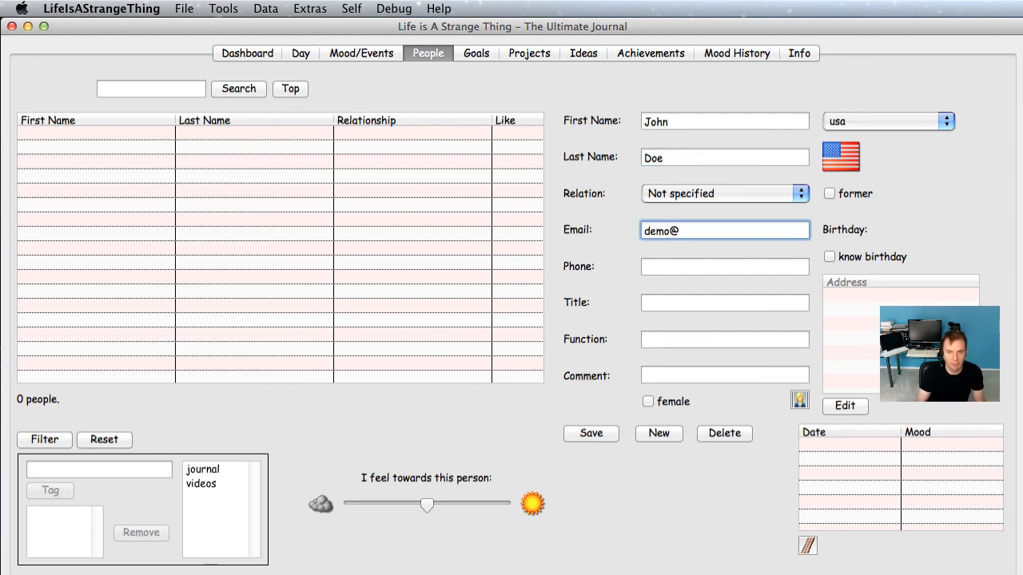
key("Tab")
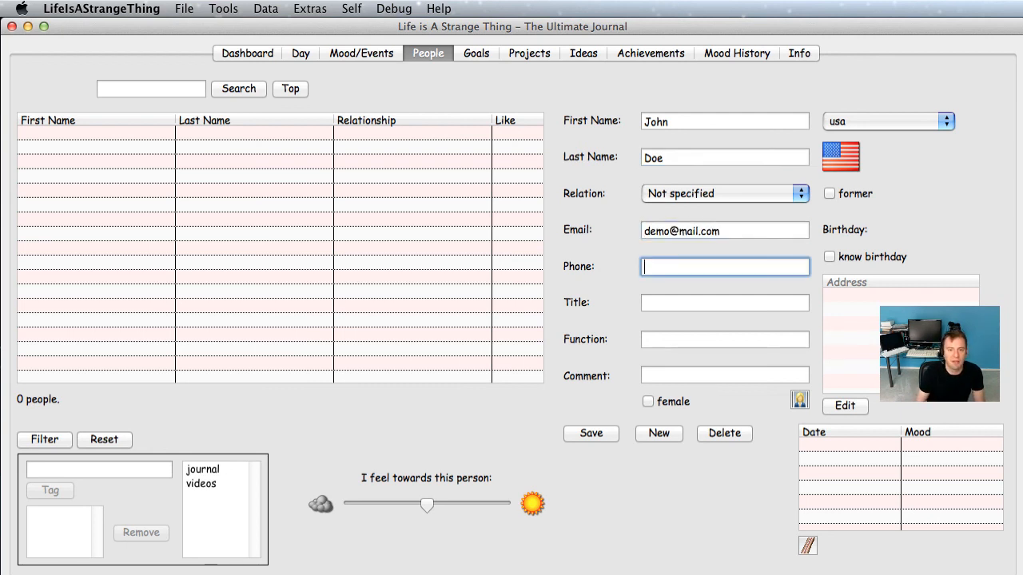
left_click(703, 375)
type("This is He")
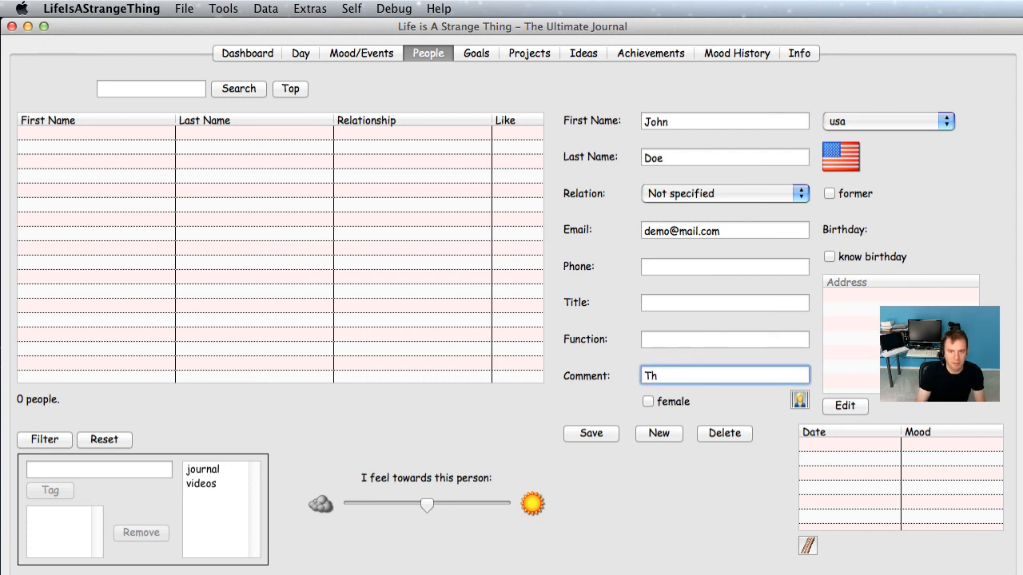
key("BackSpace")
key("BackSpace")
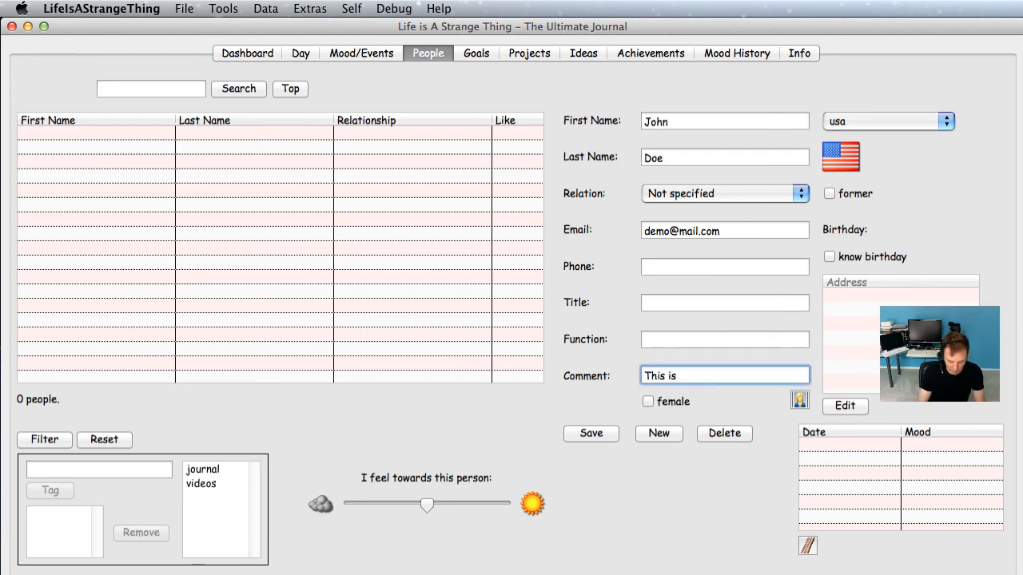
type("John Doe")
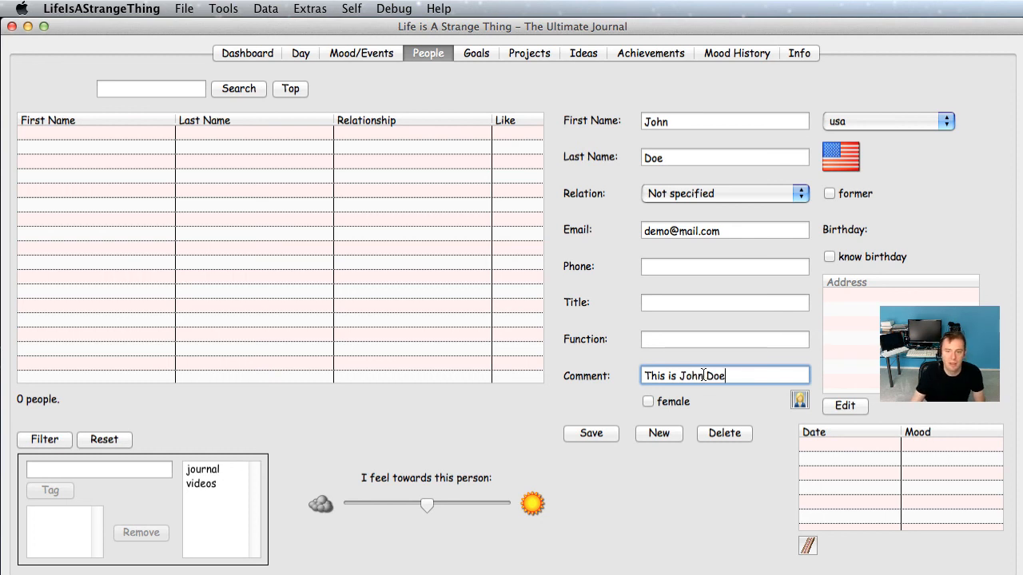
left_click(593, 432)
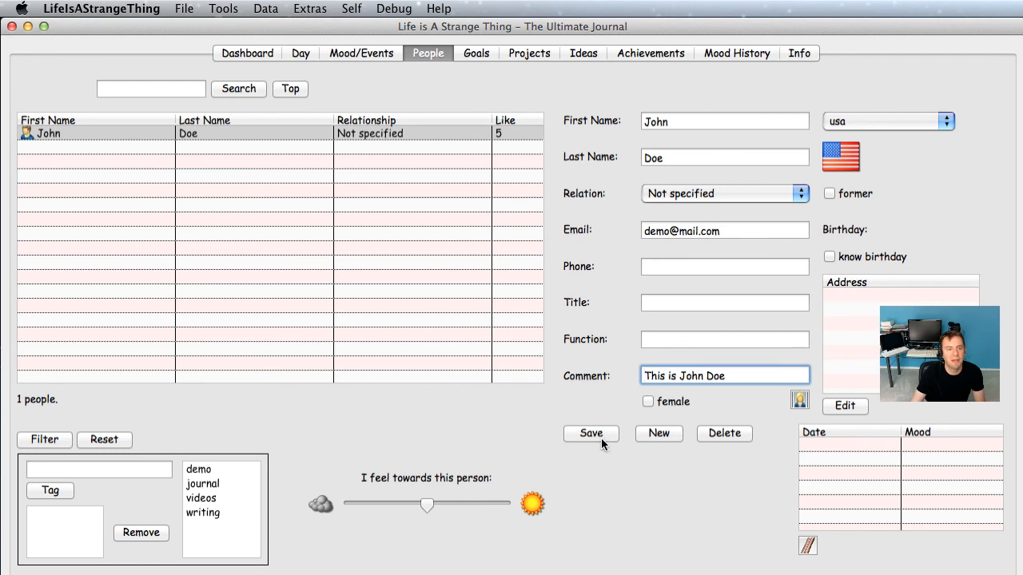
left_click(298, 134)
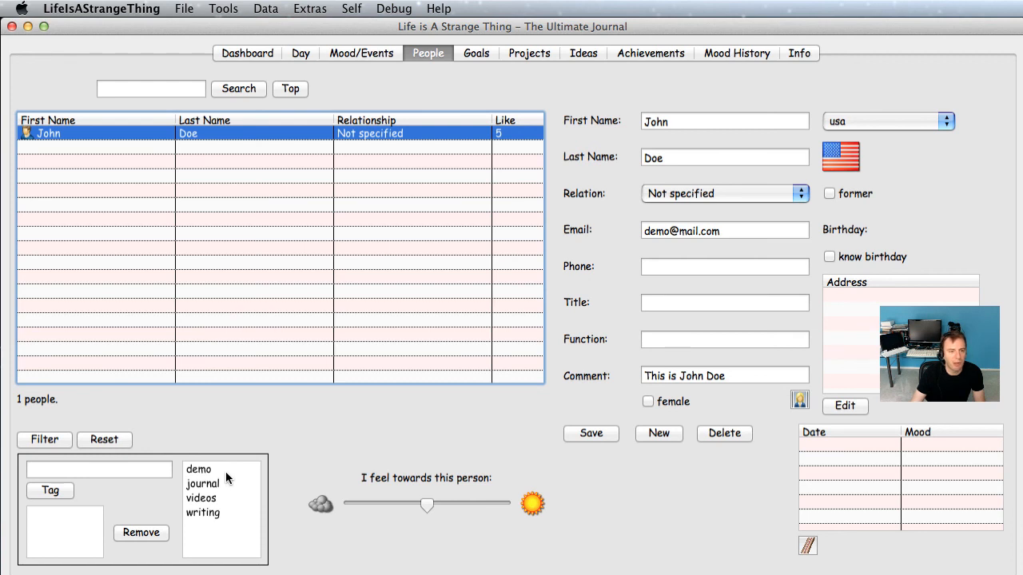
Step: Attach the existing demo tag to the new contact and open the all-tags search
left_click(217, 469)
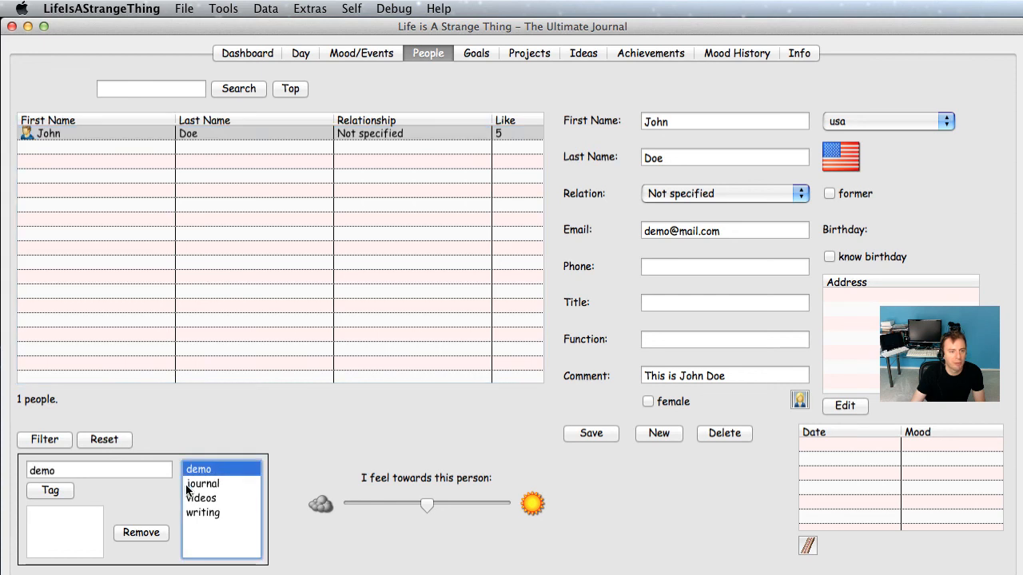
left_click(64, 491)
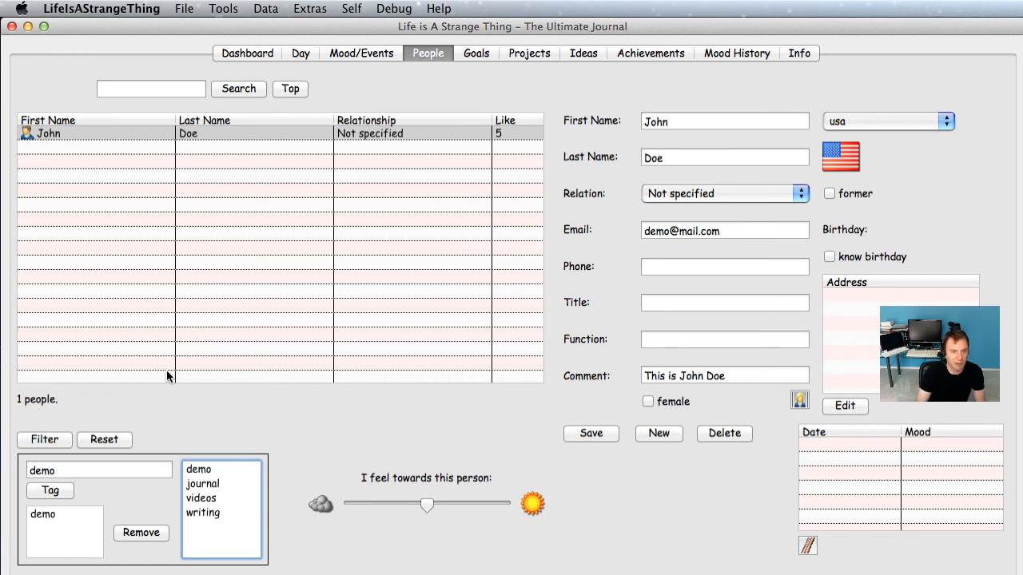
key("super+t")
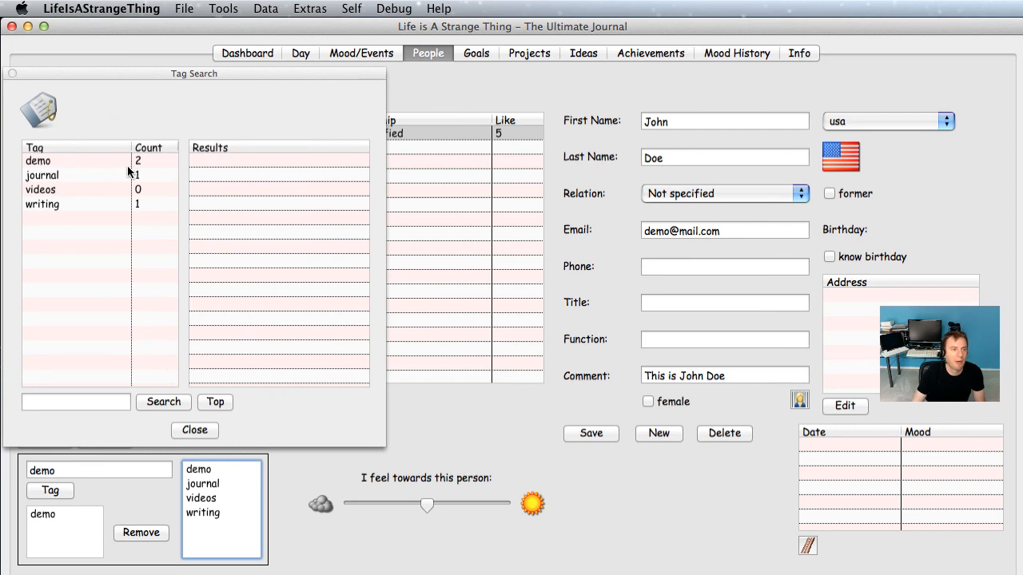
Step: List everything tagged demo, open the 2012-08-25 day and the contact's record, then close the search
left_click_drag(91, 71, 186, 100)
left_click(167, 190)
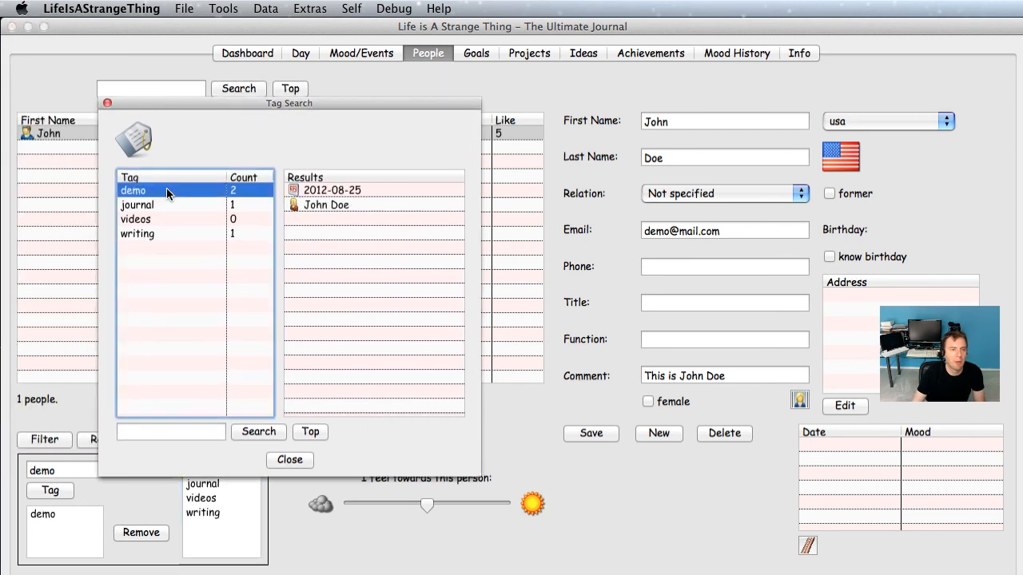
double_click(313, 192)
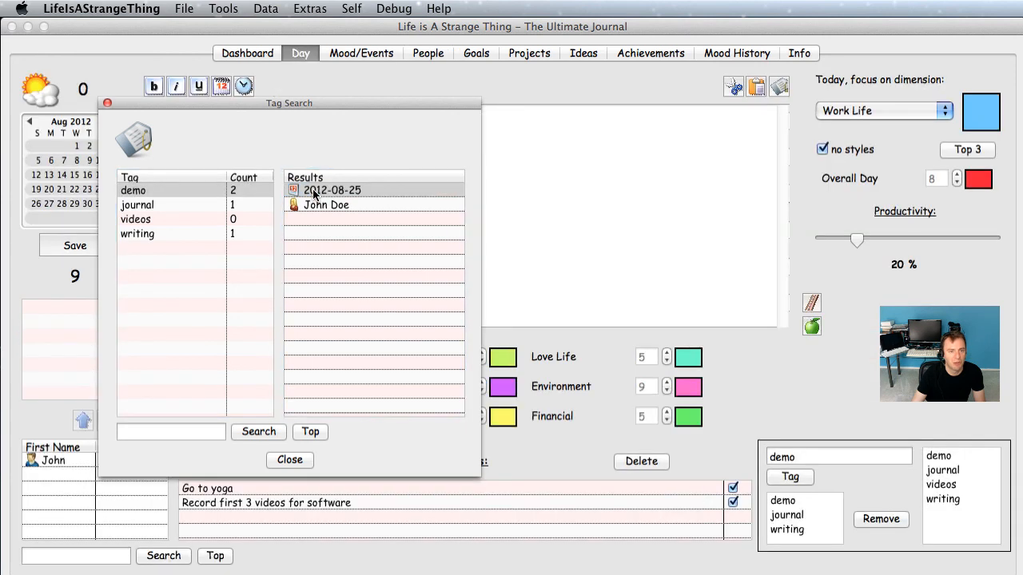
double_click(335, 204)
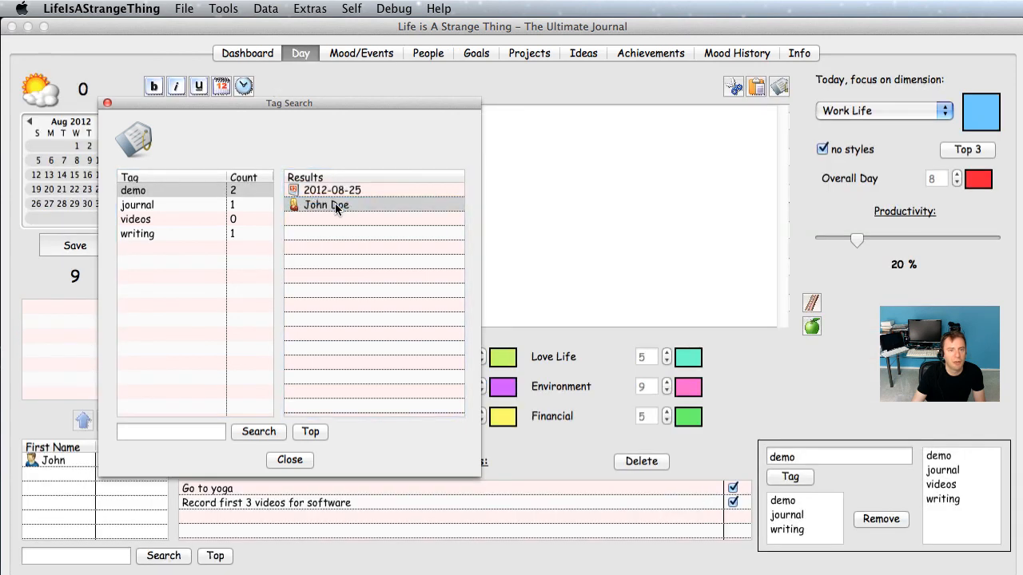
left_click(296, 460)
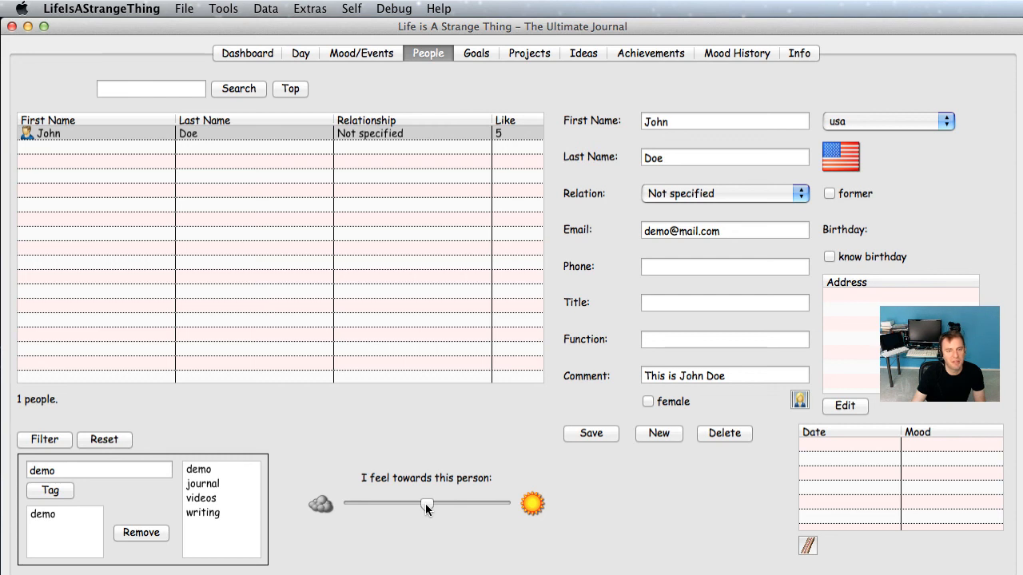
Step: Drag the liking slider from 5 to 9 and save the contact
left_click_drag(426, 504, 482, 511)
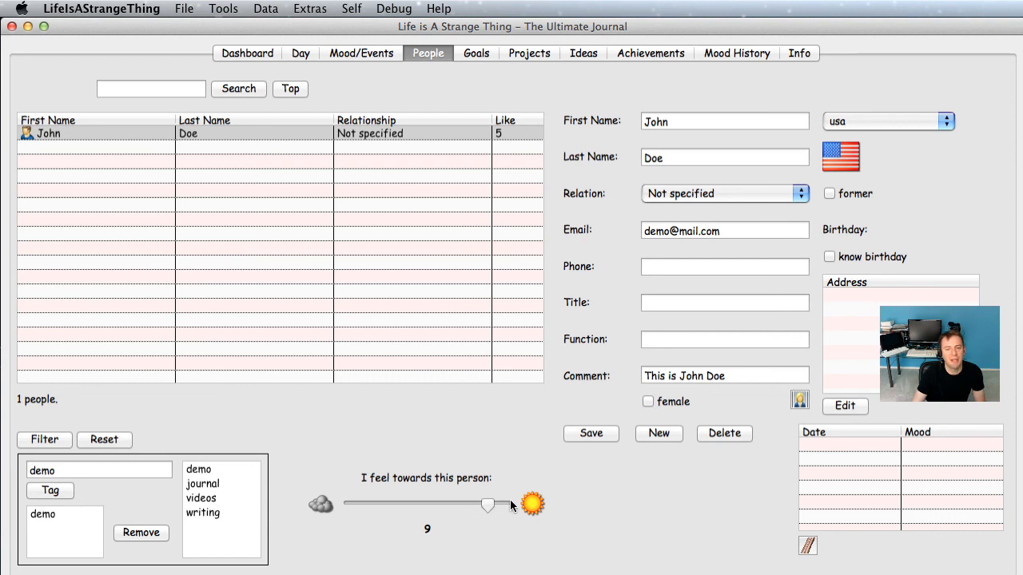
left_click(599, 436)
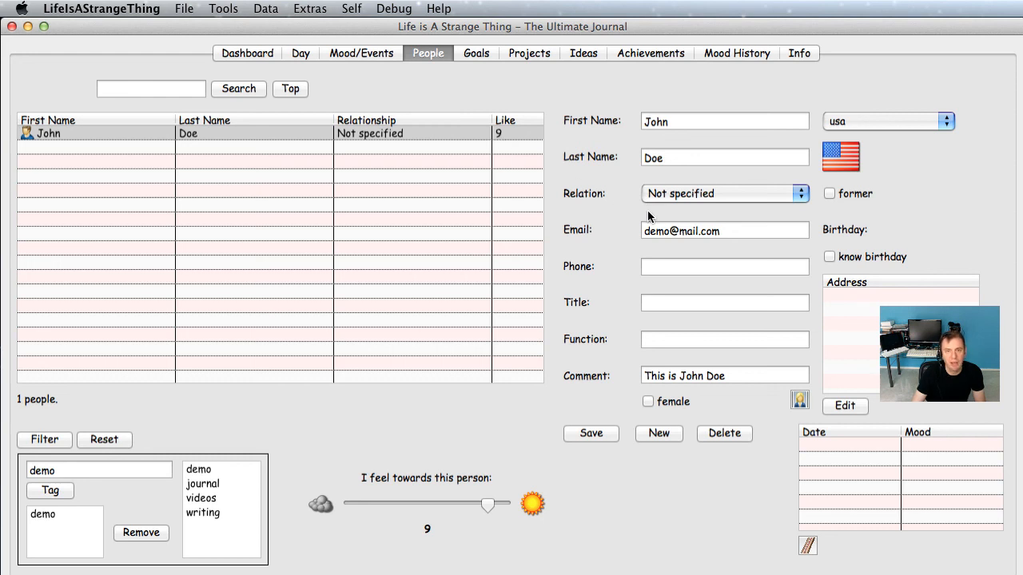
Step: Set John Doe's relation to Childhood Friend and tick that his birthday is known
left_click(698, 194)
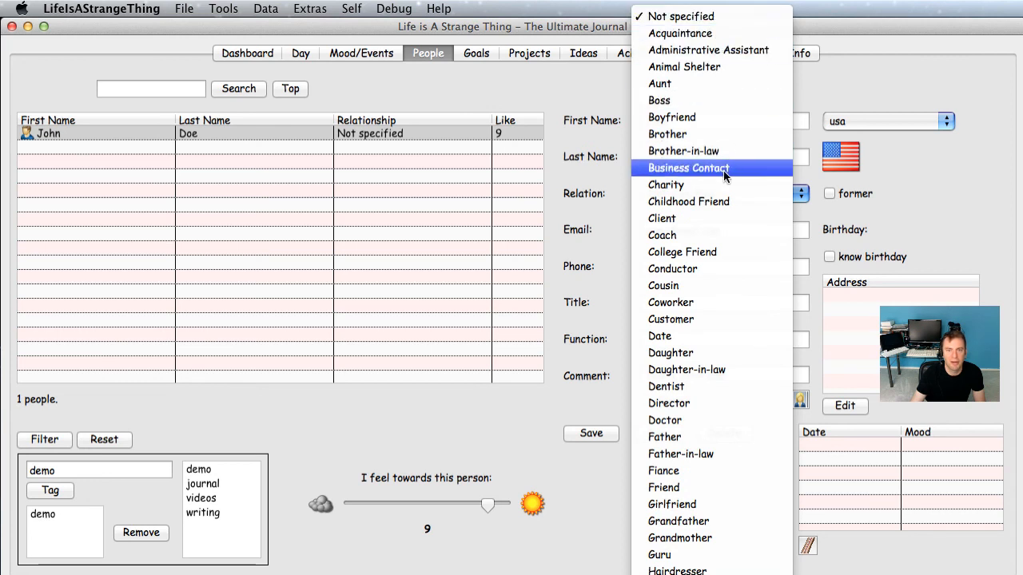
left_click(721, 195)
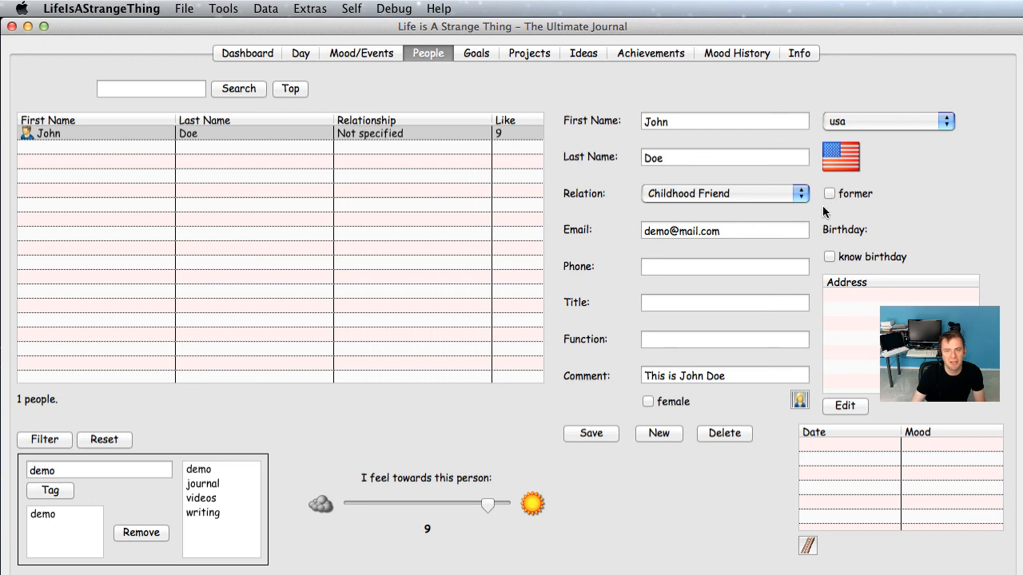
left_click(830, 257)
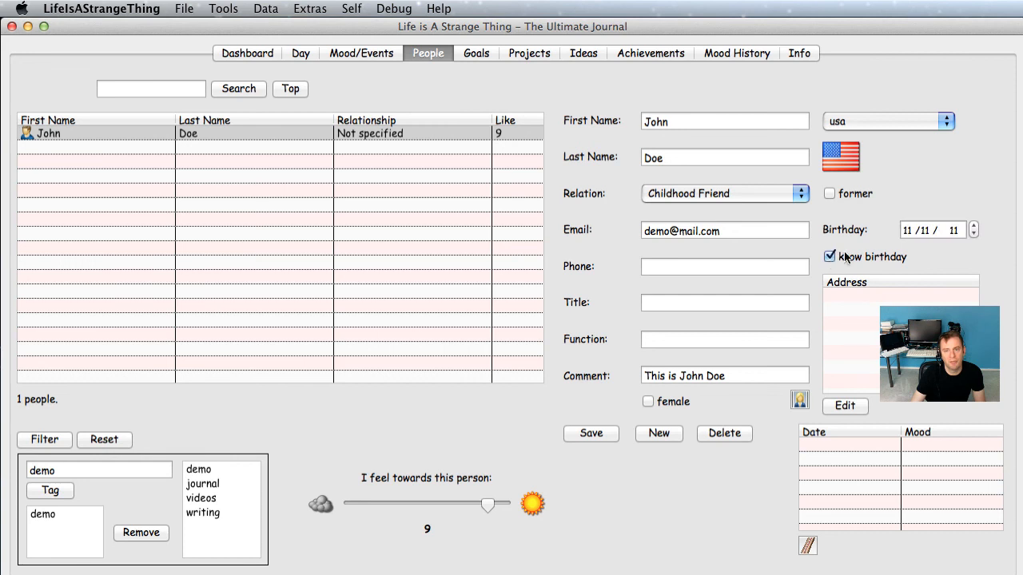
Step: Enter month 4, day 1 and year 1983 in John Doe's birthday date field
left_click(907, 231)
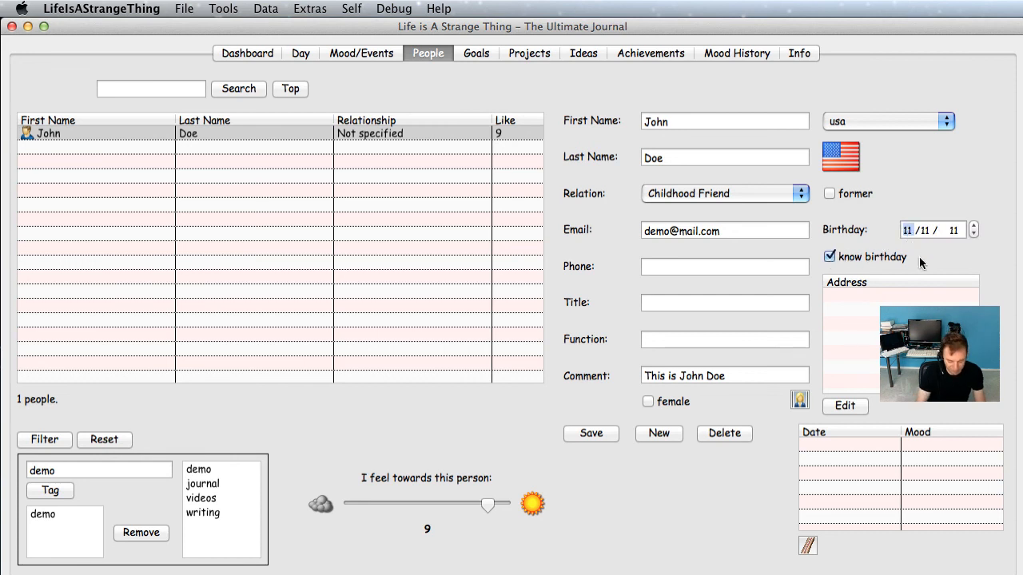
type("4")
key("Tab")
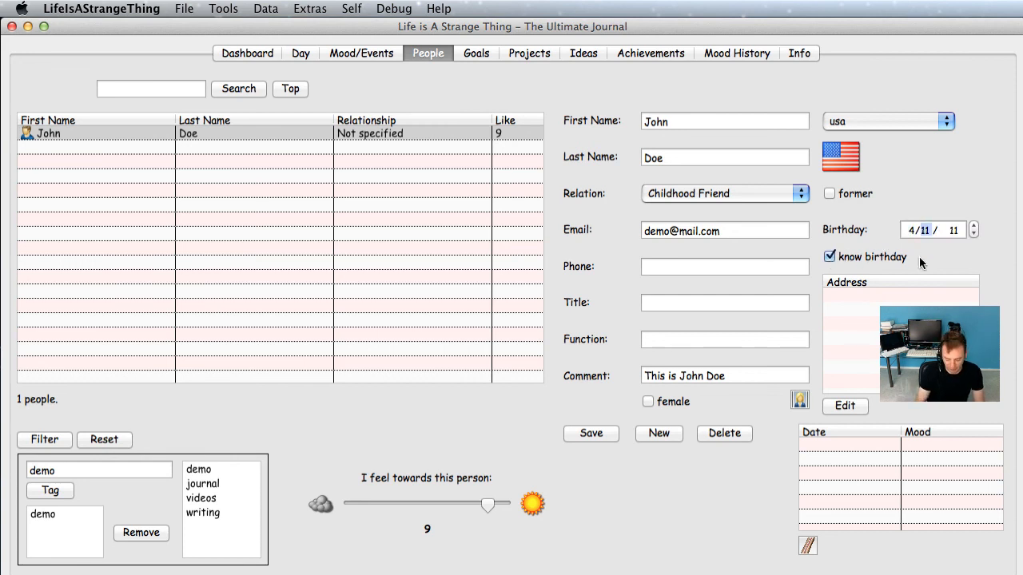
type("11")
key("Right")
key("Left")
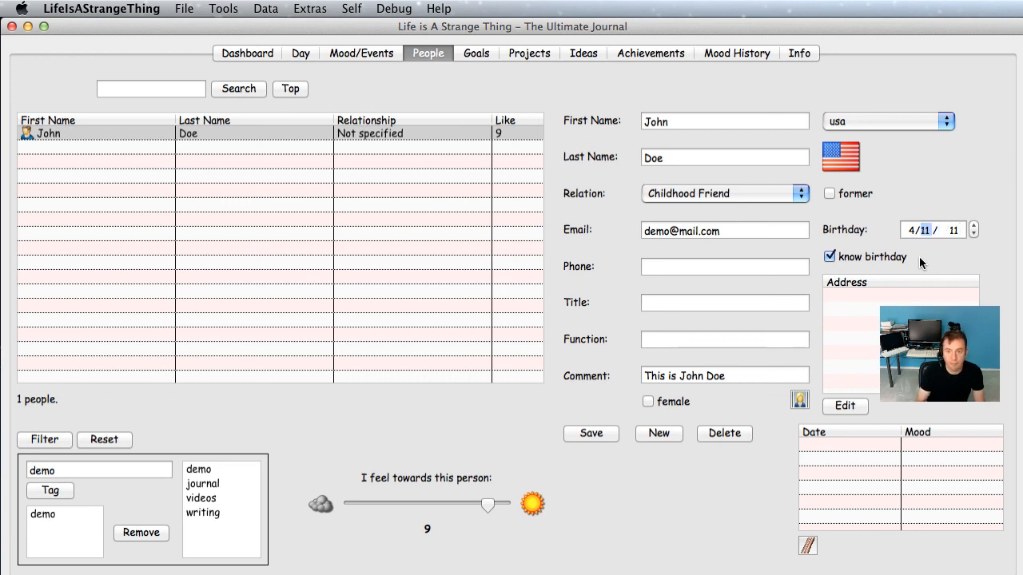
key("Down")
key("Down")
key("Down")
key("Down")
key("Down")
key("Down")
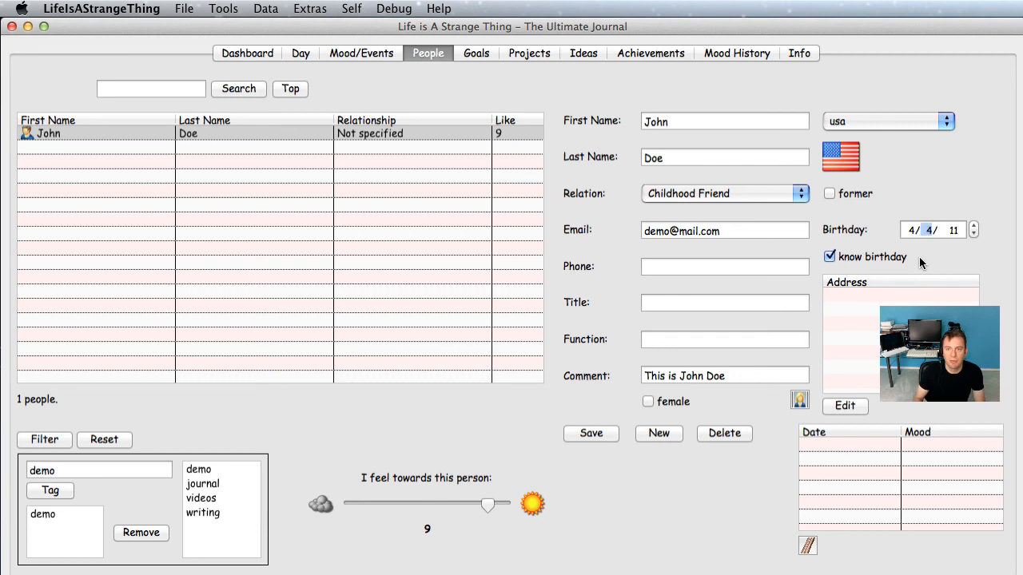
key("Tab")
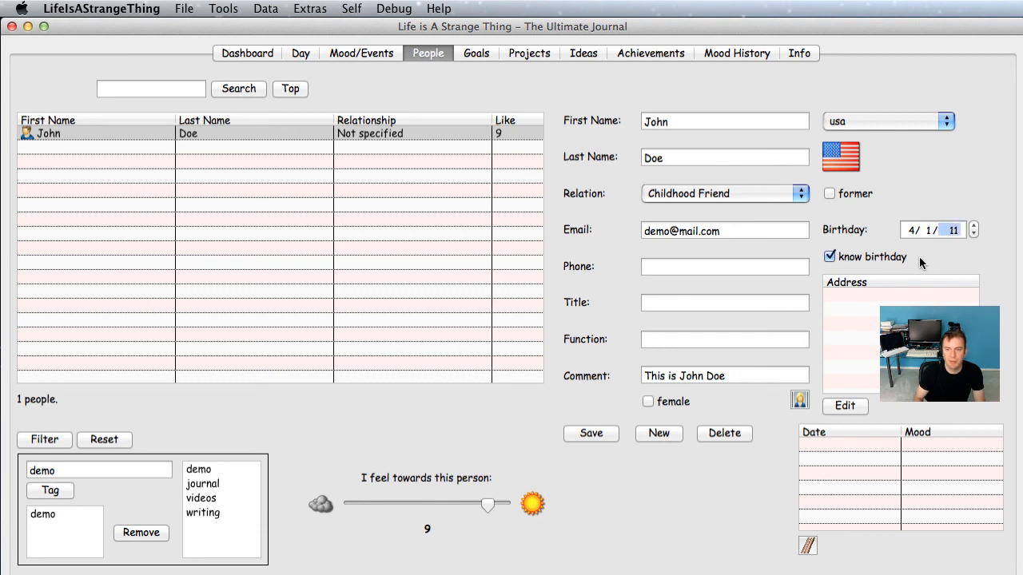
type("83")
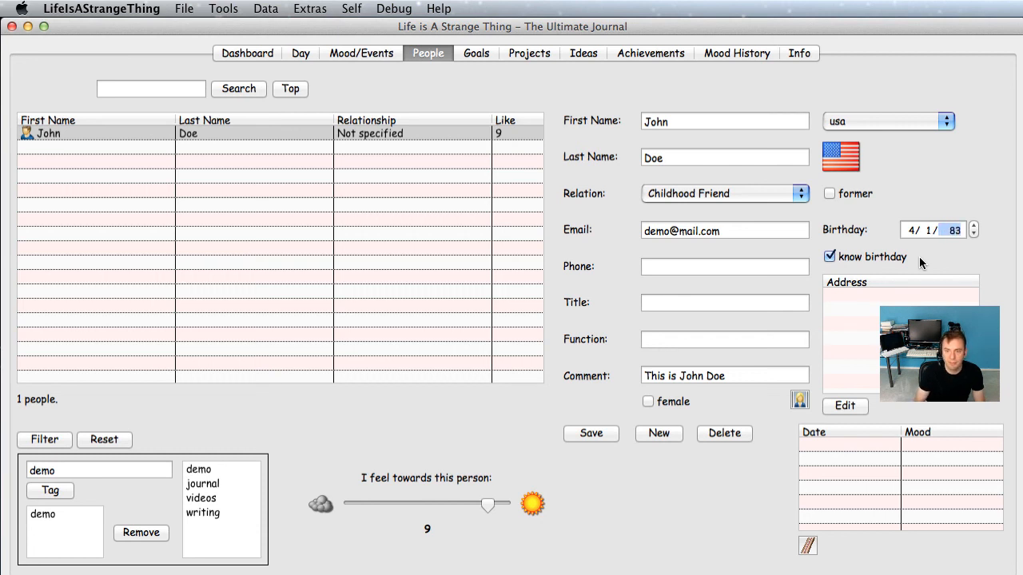
type("8")
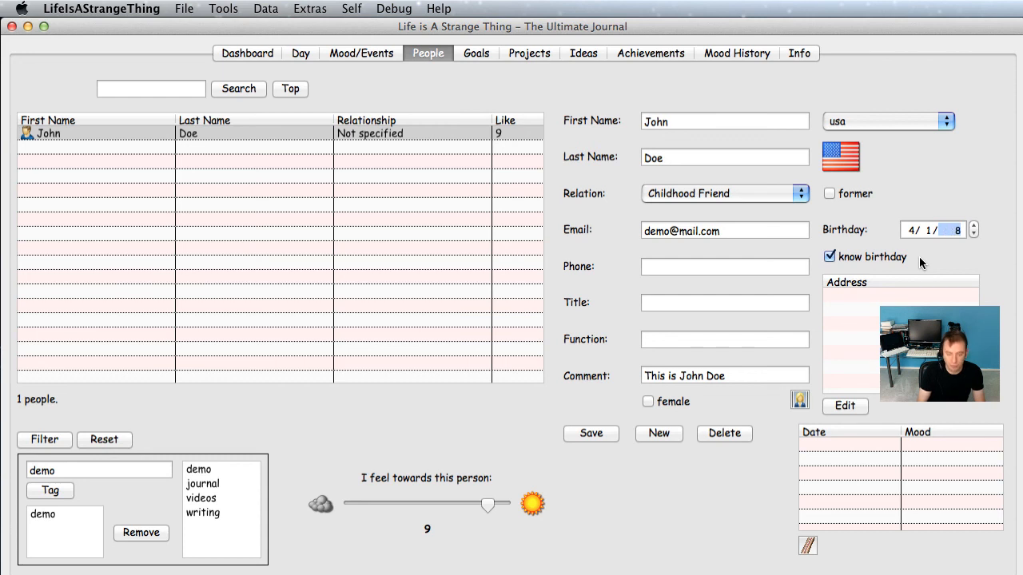
type("1983")
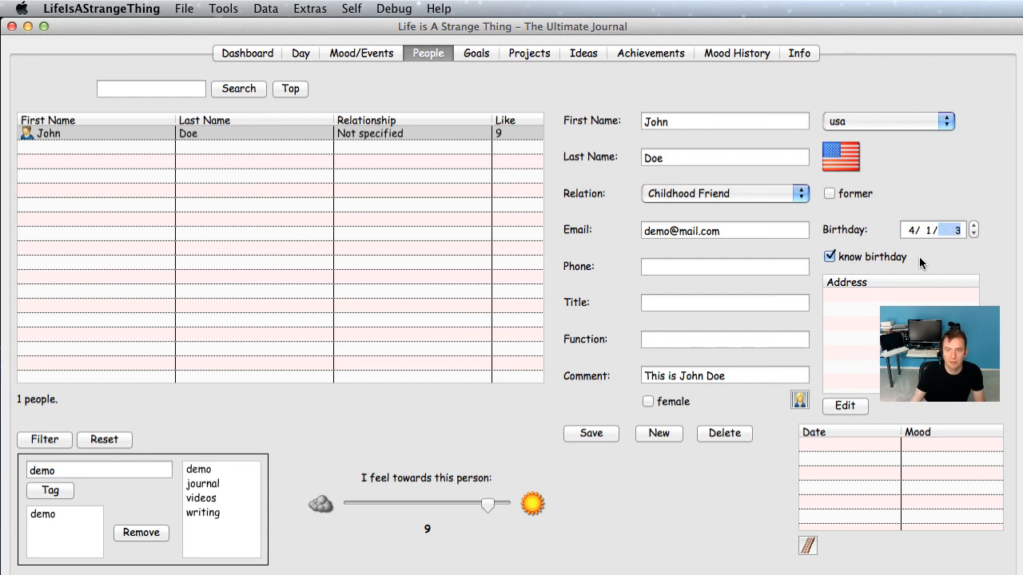
left_click(974, 233)
left_click(973, 233)
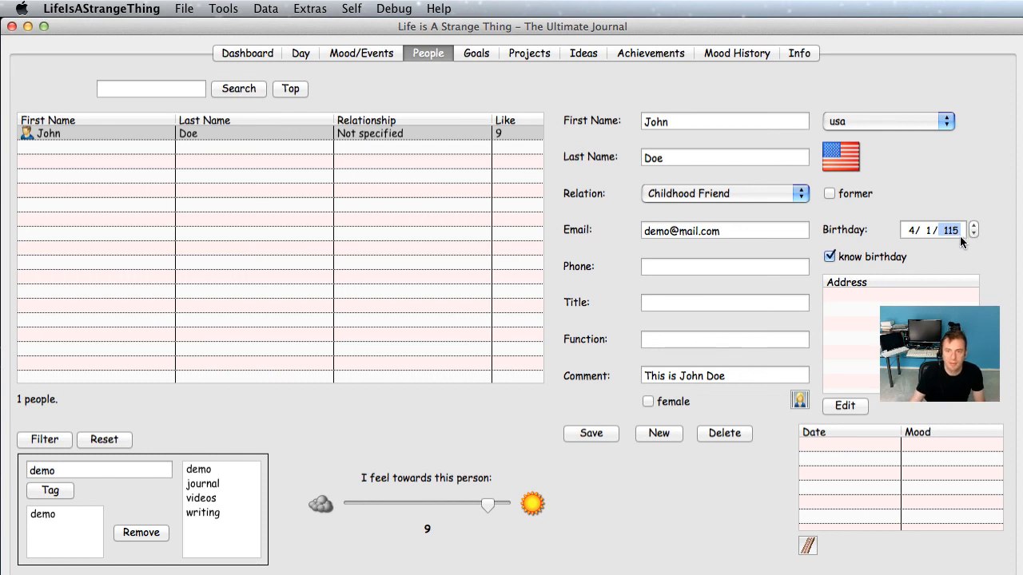
type("1")
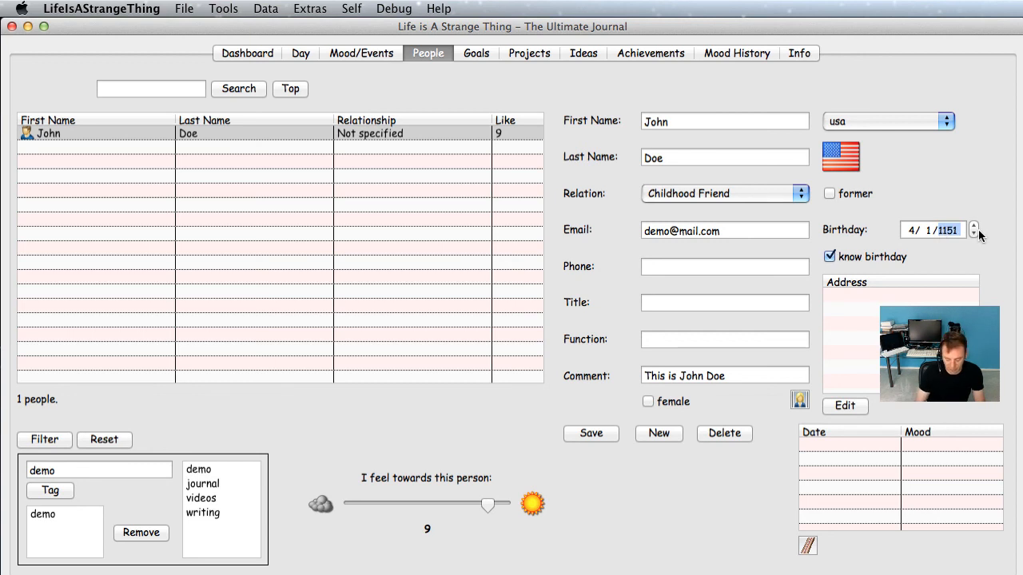
type("9")
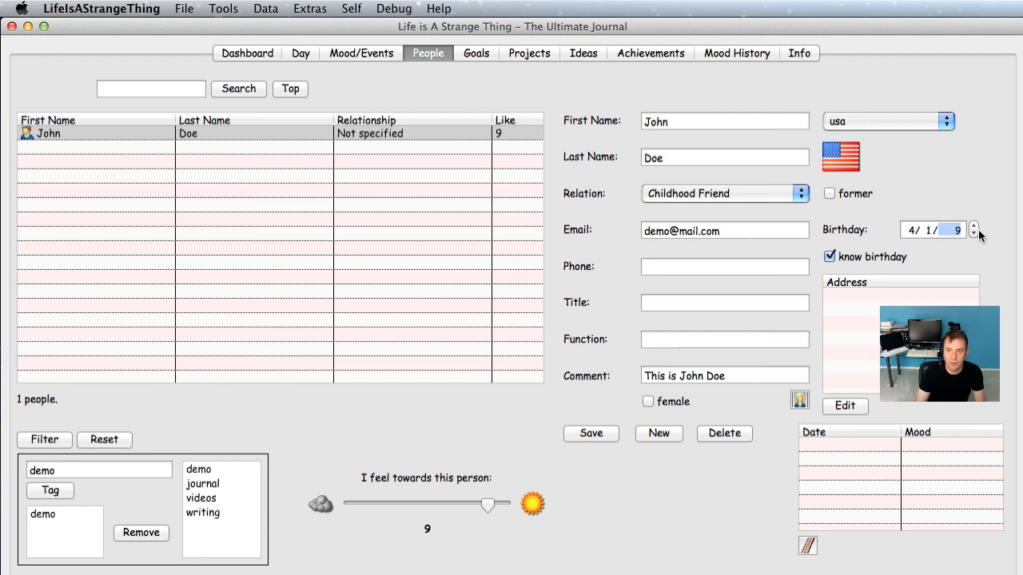
type("1")
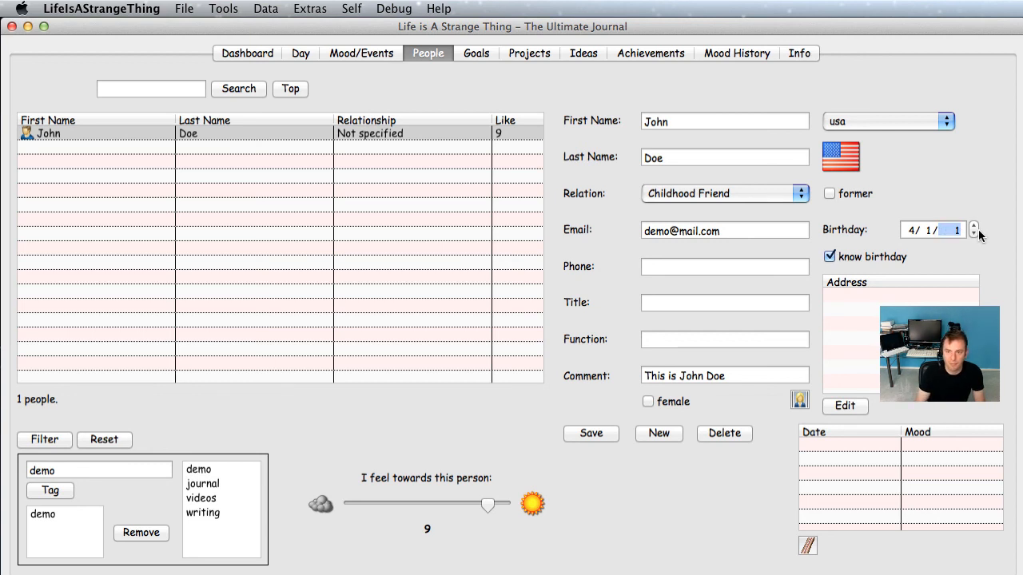
type("111983")
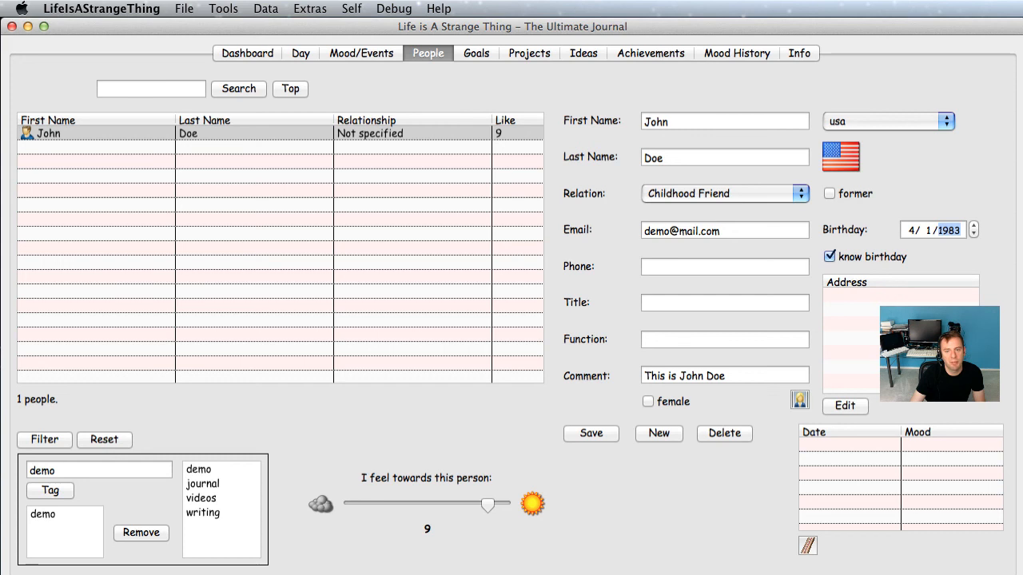
Step: Open the Locations editor for John's address, always allowing its firewall internet connection
left_click(852, 405)
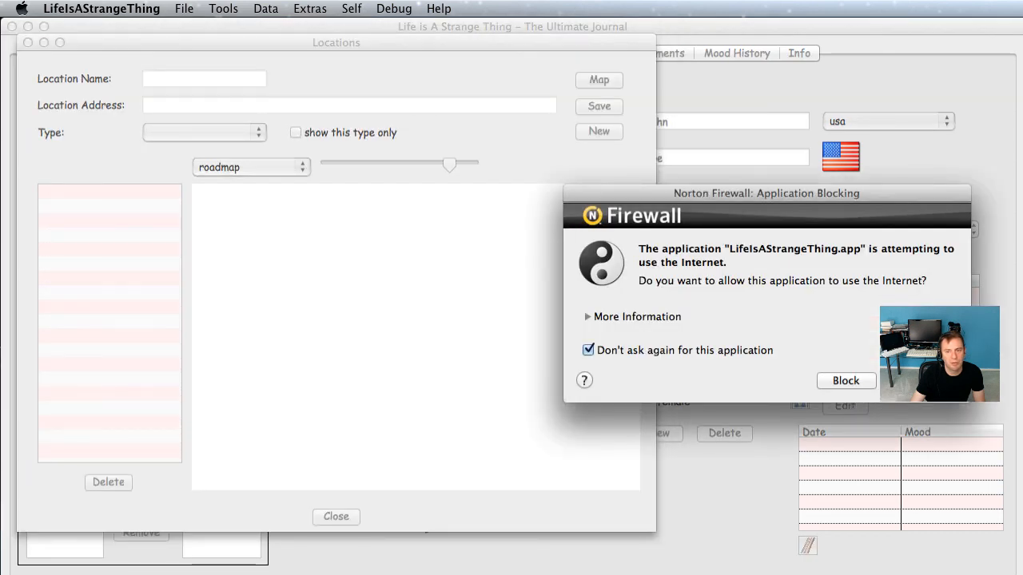
key("Return")
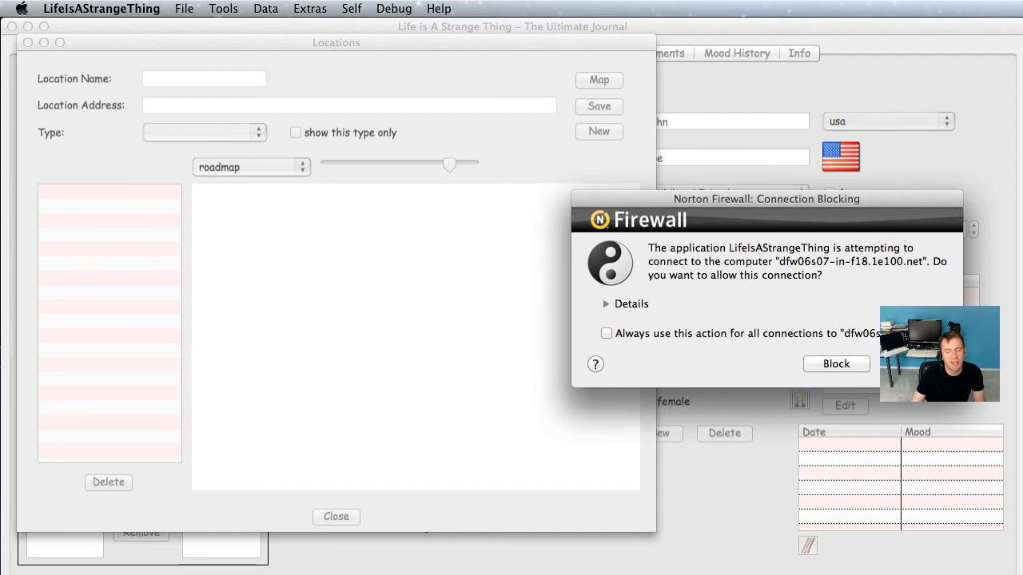
left_click(646, 334)
left_click(919, 363)
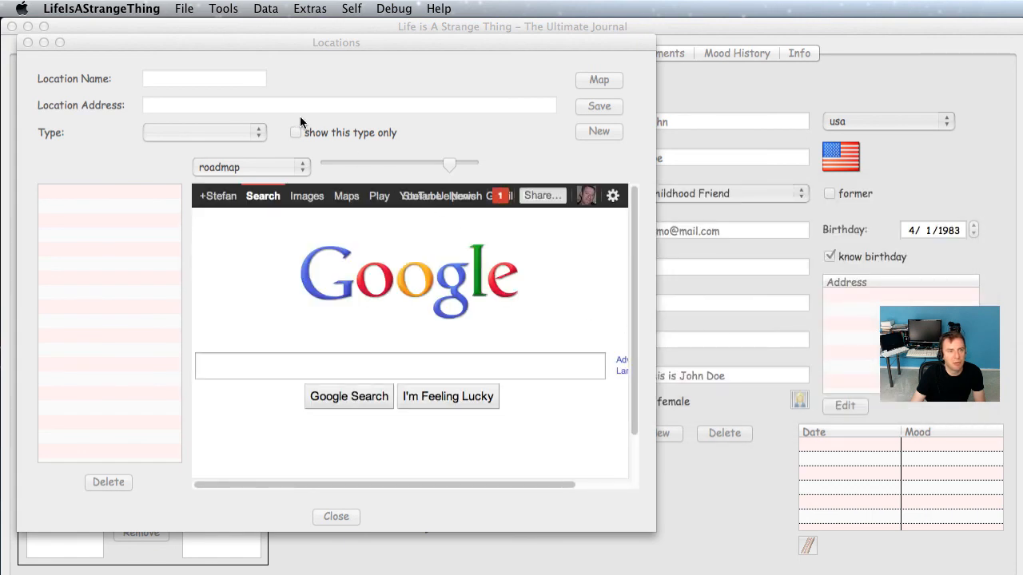
left_click(248, 78)
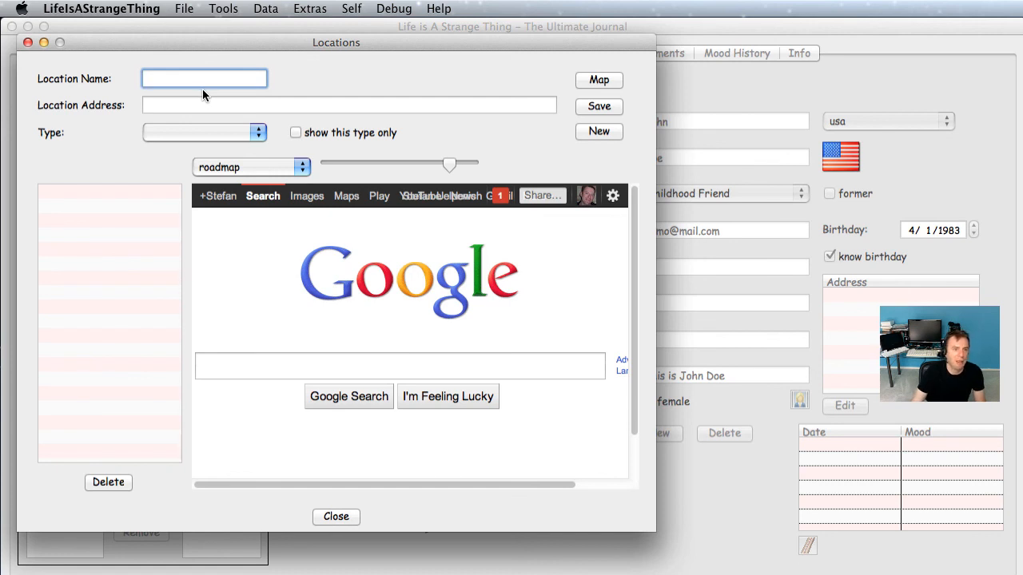
Step: Enter location 'John Doe's Home' at '1600 pennsylvania avenue Washington DC' and show a satellite map
type("JOhn")
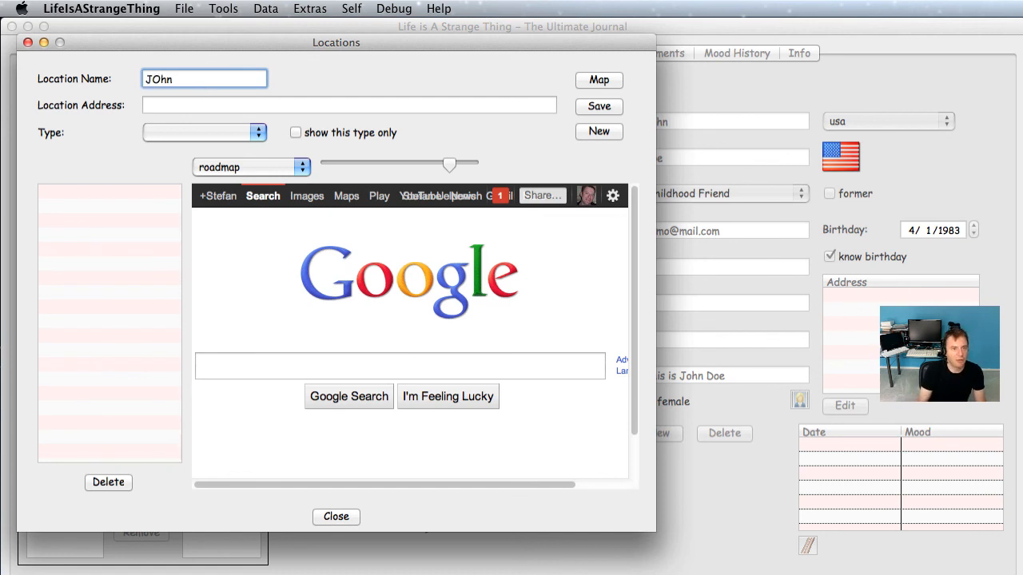
key("BackSpace")
key("BackSpace")
key("BackSpace")
type("ohn Doe")
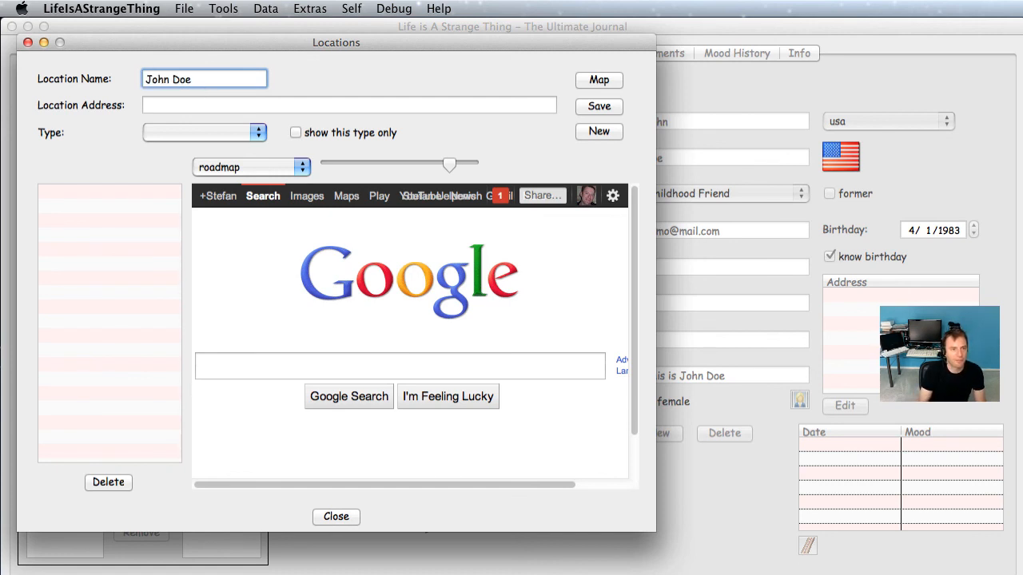
type("'s Home")
left_click(166, 104)
type("1600")
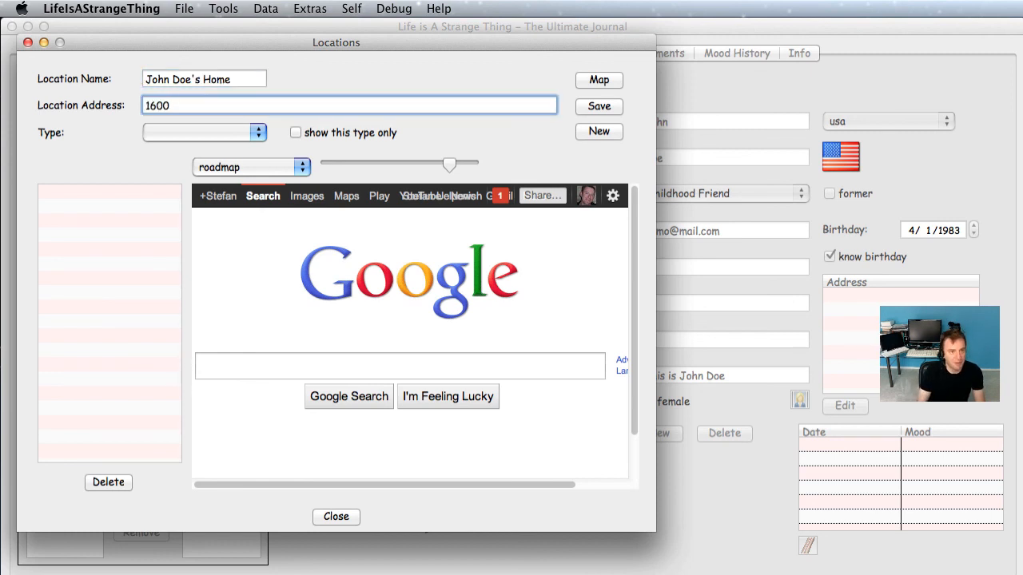
type(" pennsylve")
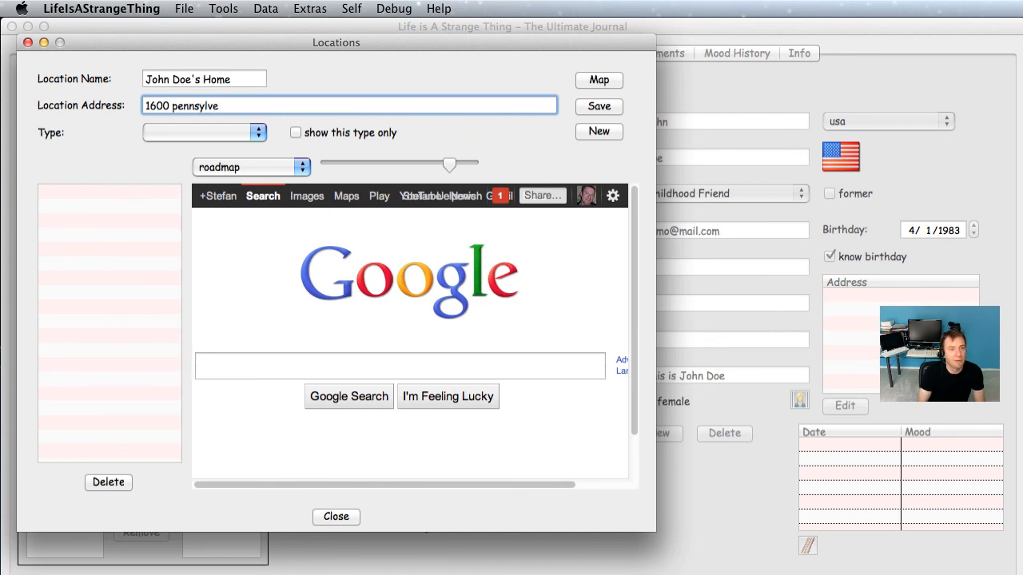
key("BackSpace")
type("ania avenue Washingto")
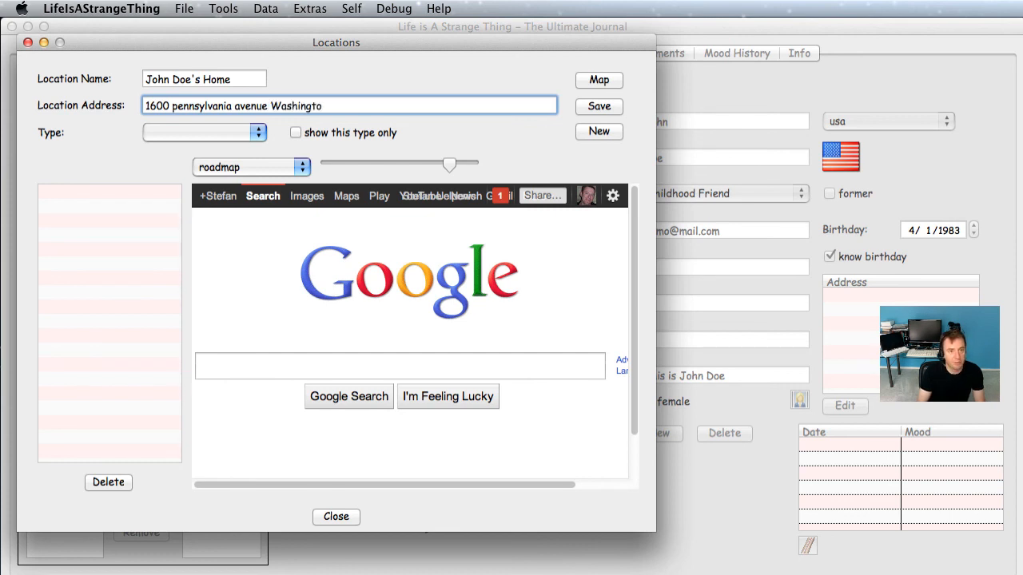
type("n DC")
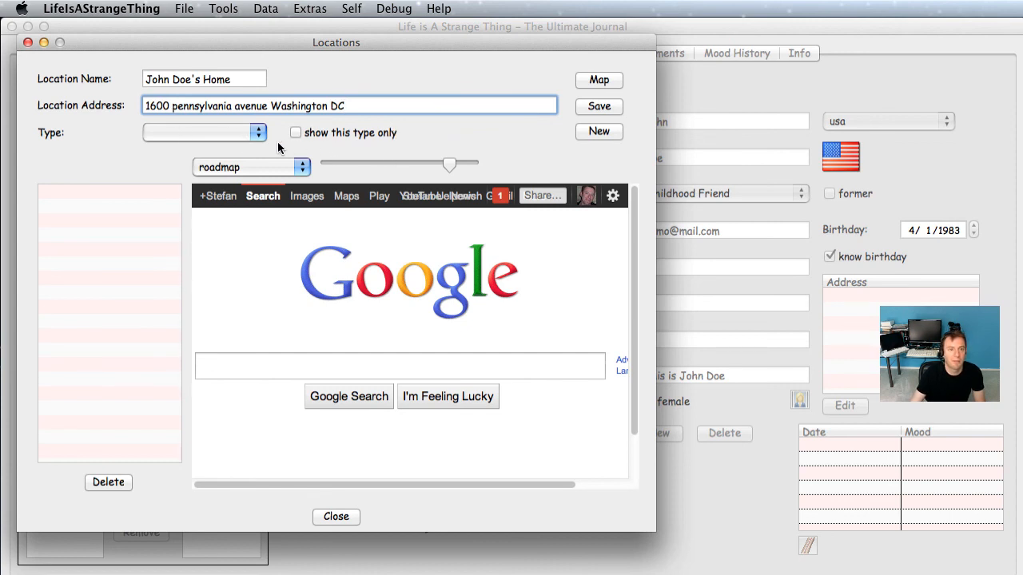
left_click(269, 168)
left_click(267, 185)
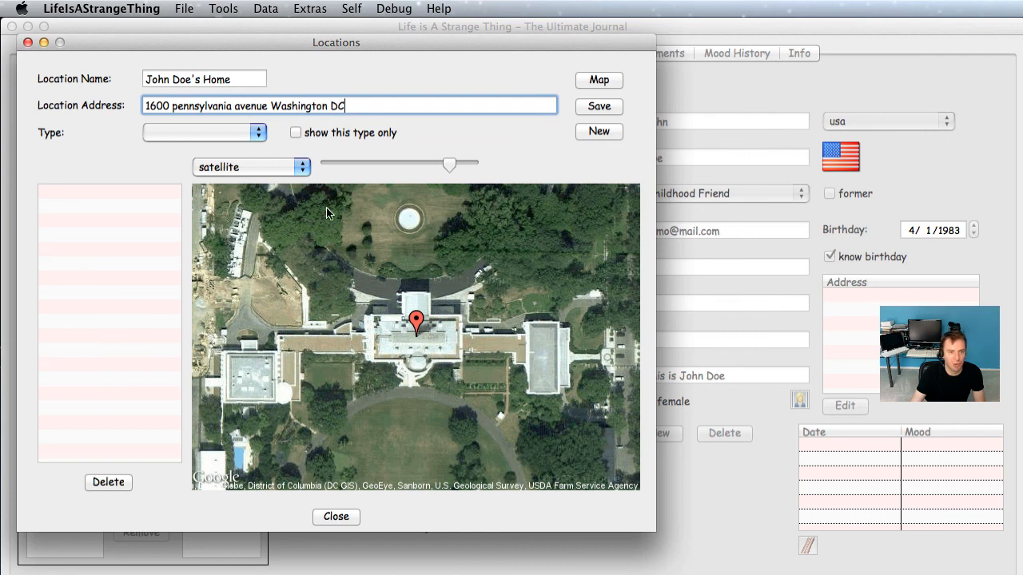
Step: Set the location type to Home, save it, select John Doe's Home, and close Locations
left_click(225, 134)
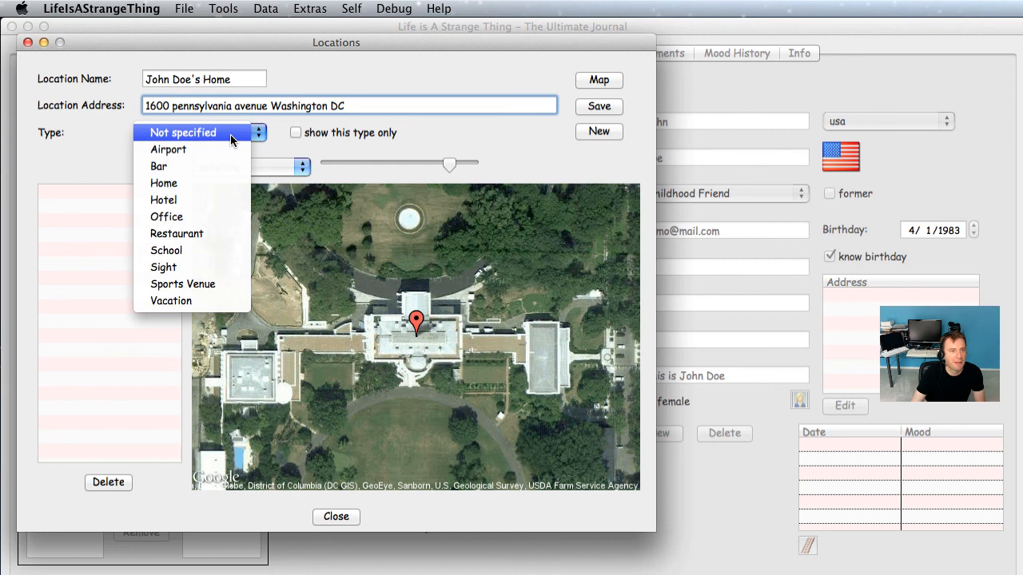
left_click(214, 183)
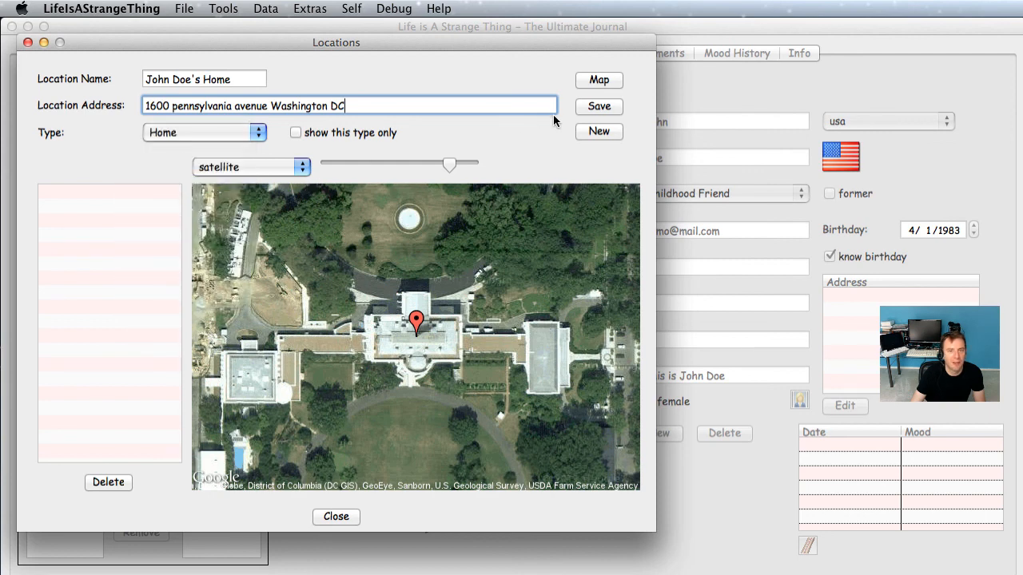
left_click(587, 109)
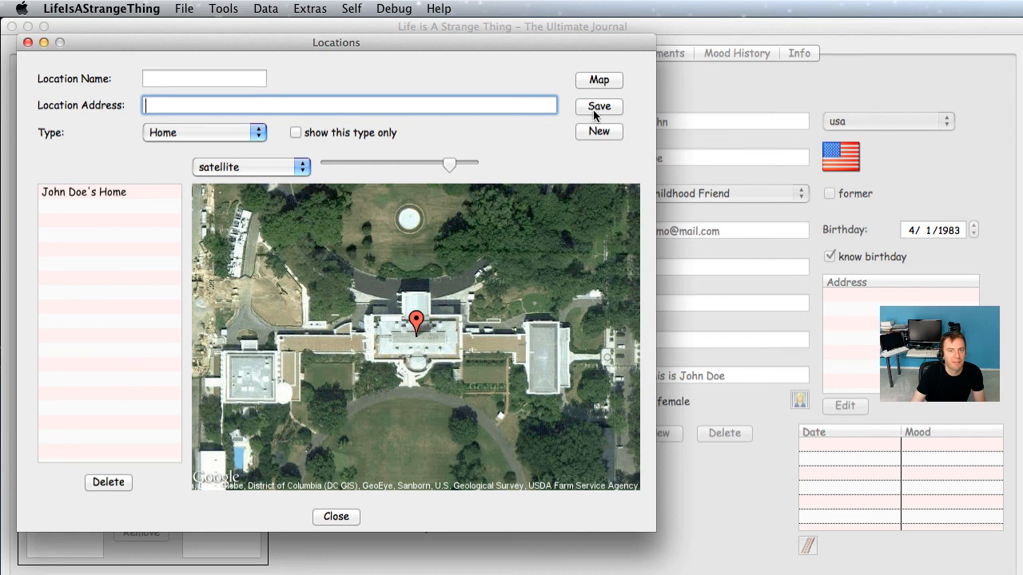
left_click(134, 191)
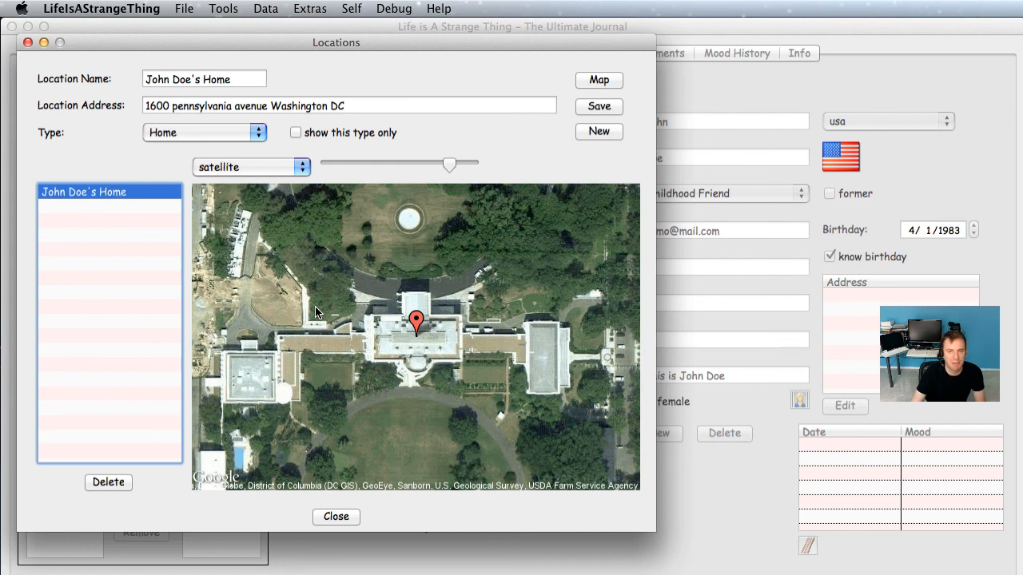
key("Escape")
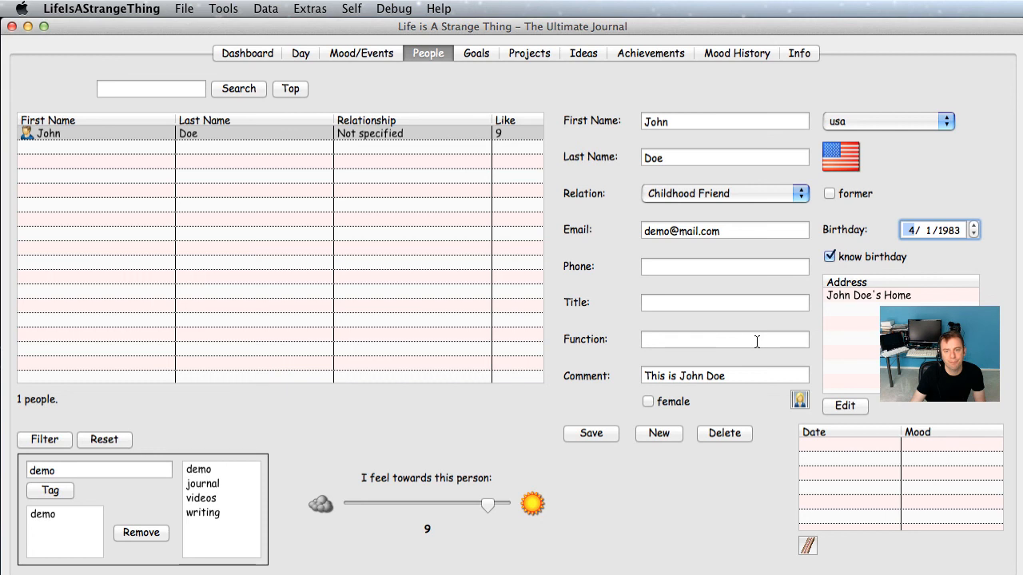
Step: Reload John's record and view the John Doe's Home address in the Locations editor, then close it
left_click(462, 137)
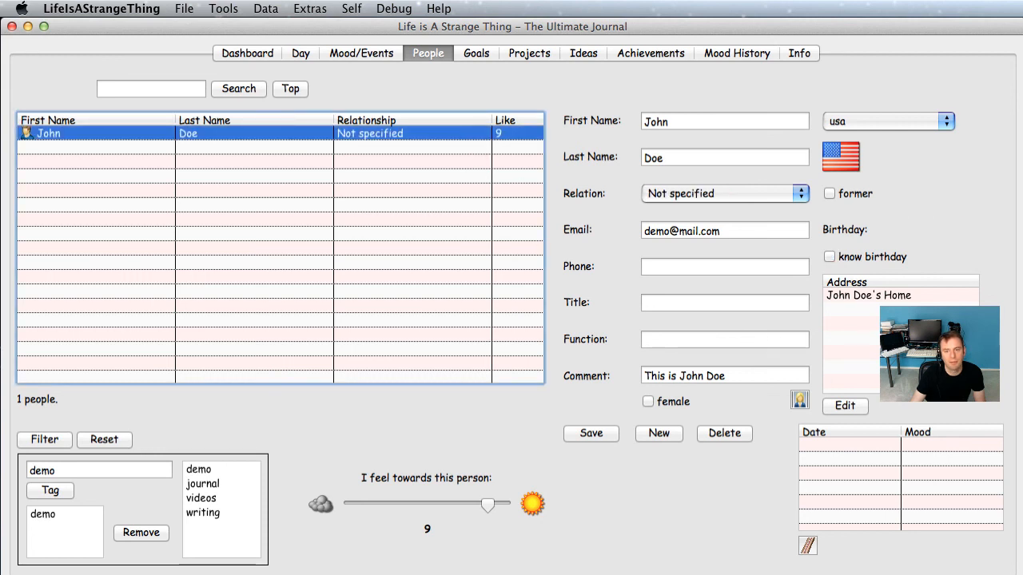
left_click(887, 295)
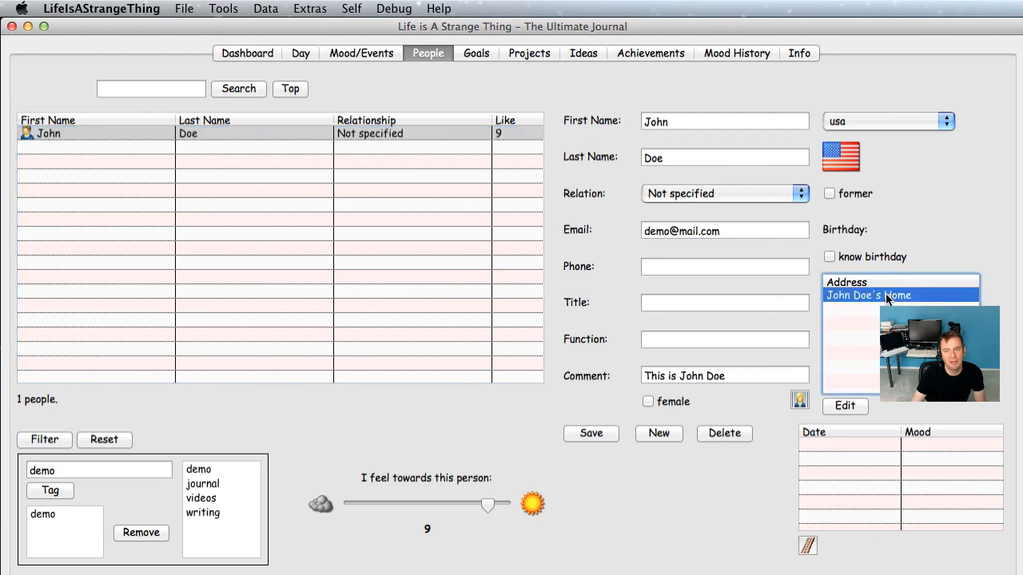
left_click(846, 405)
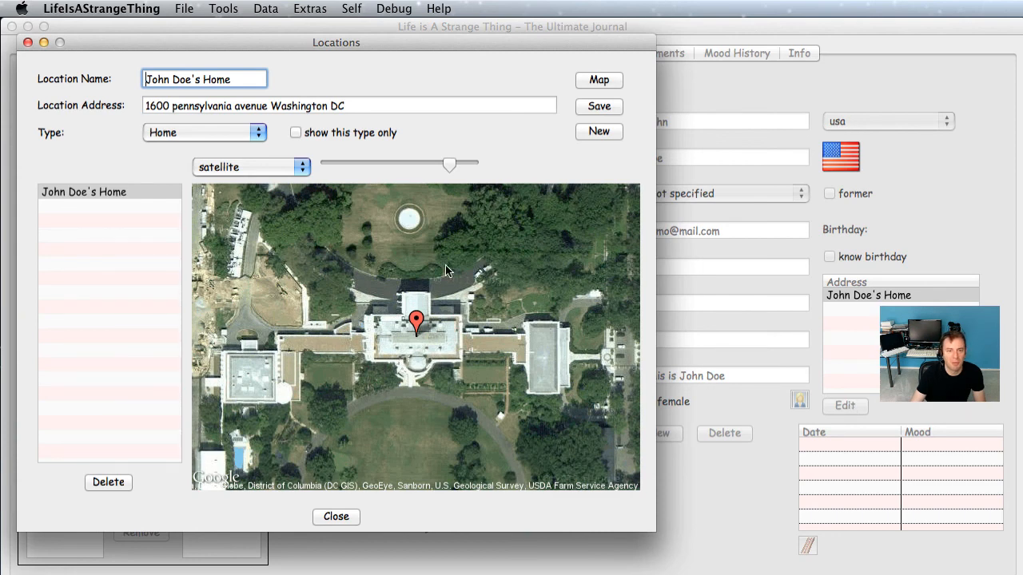
key("Escape")
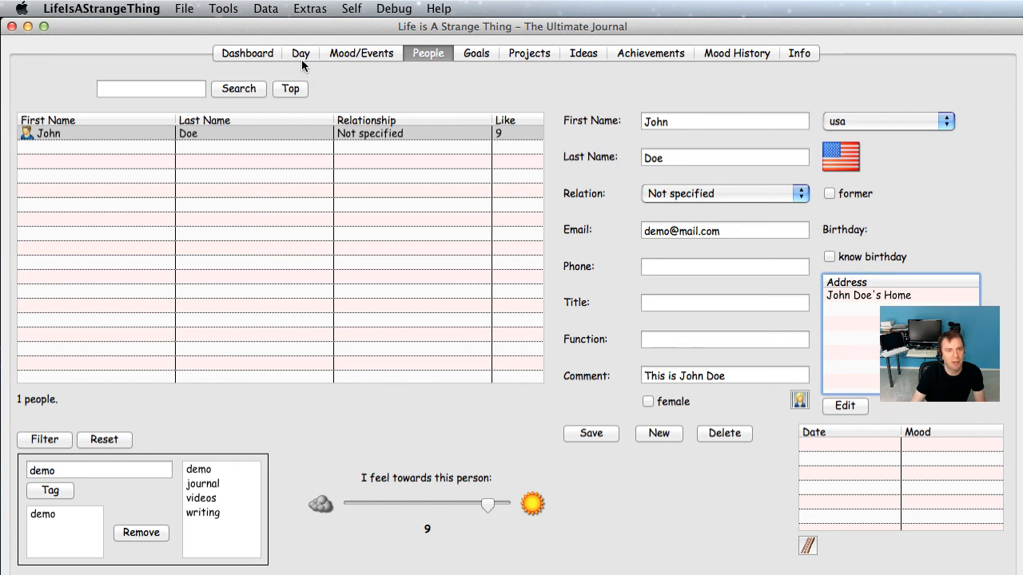
Step: Start a new person named Jane Doe, relation Aunt, marked female
left_click(659, 435)
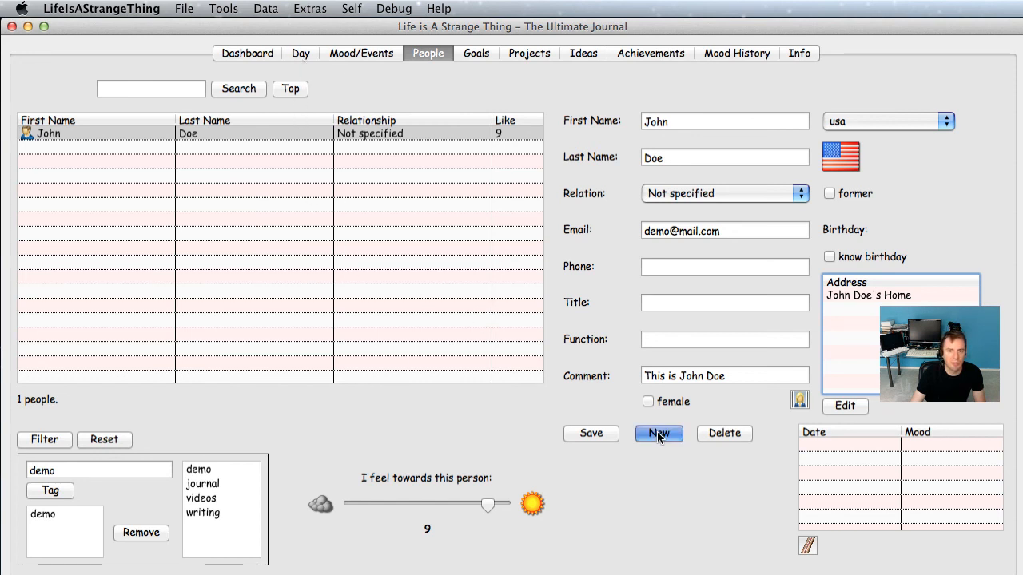
left_click(680, 120)
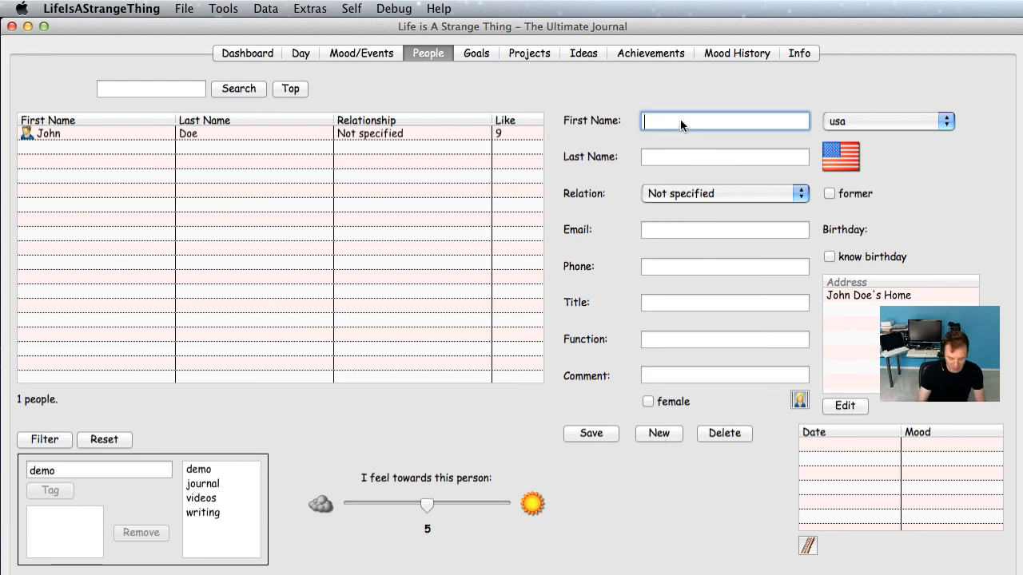
type("Jane")
key("Tab")
type("Doe")
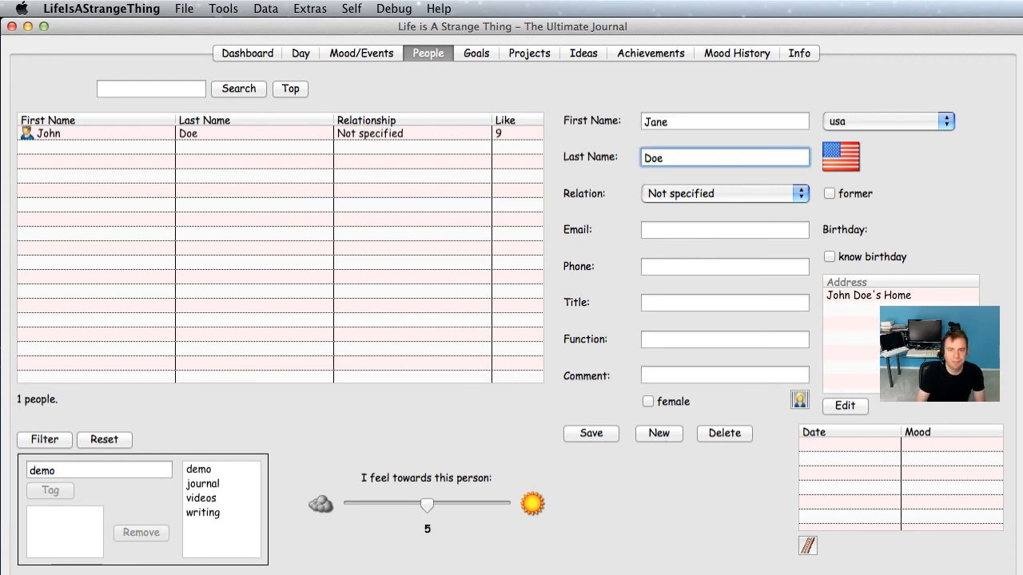
left_click(696, 200)
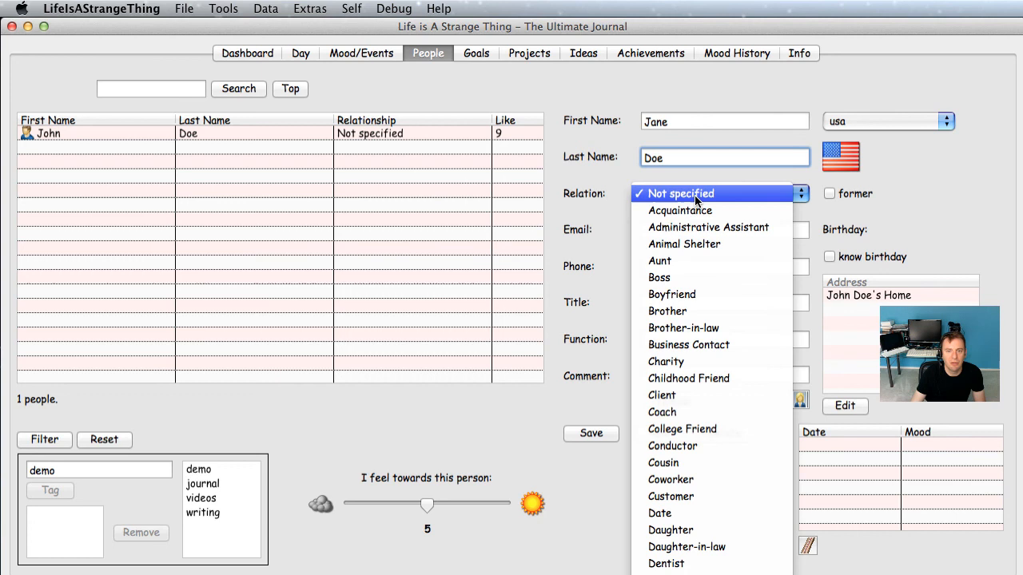
left_click(702, 264)
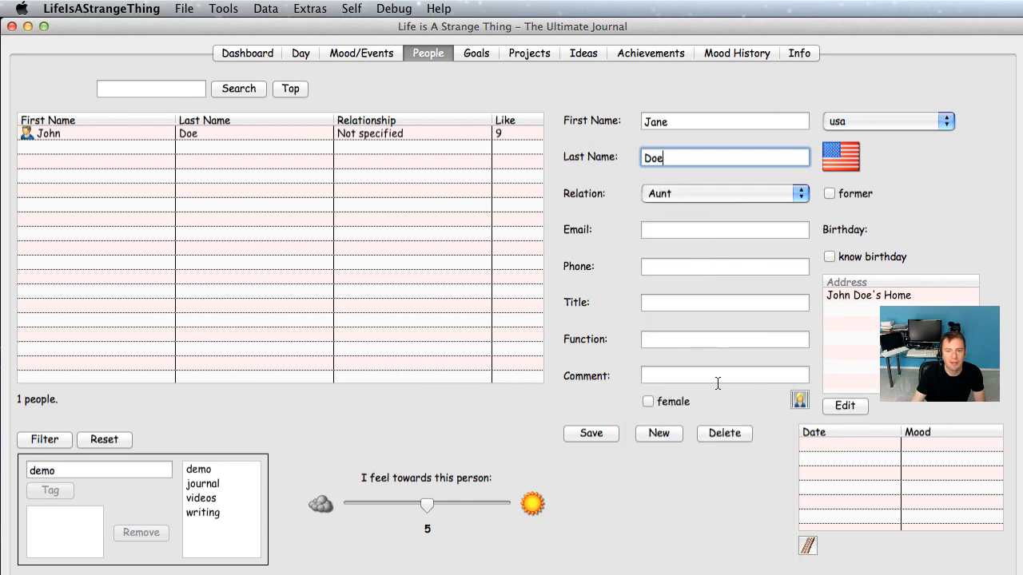
left_click(657, 402)
Step: Set Jane Doe's country to germany, save her, and go to the Day page
left_click(882, 124)
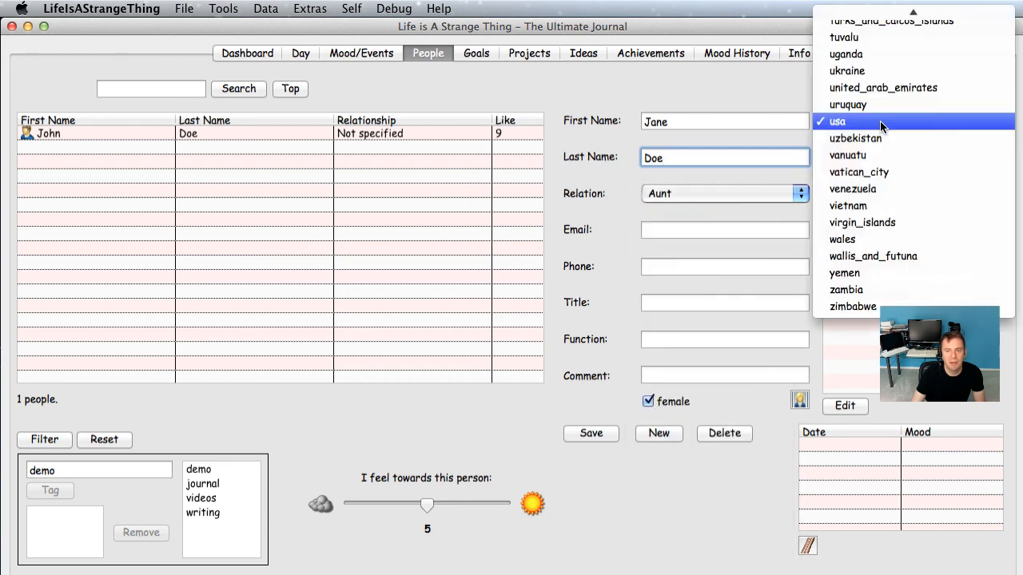
key("g")
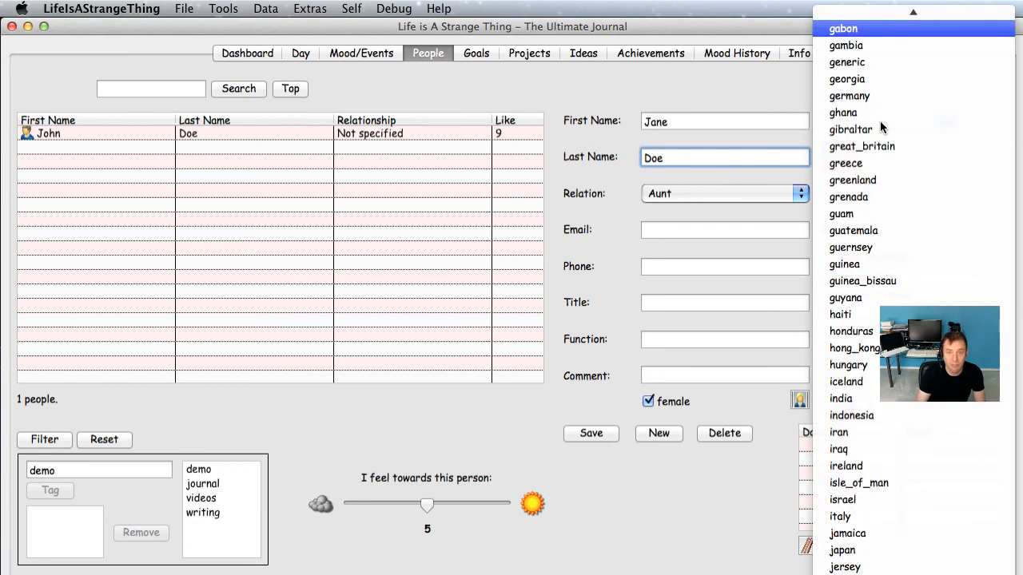
left_click(850, 95)
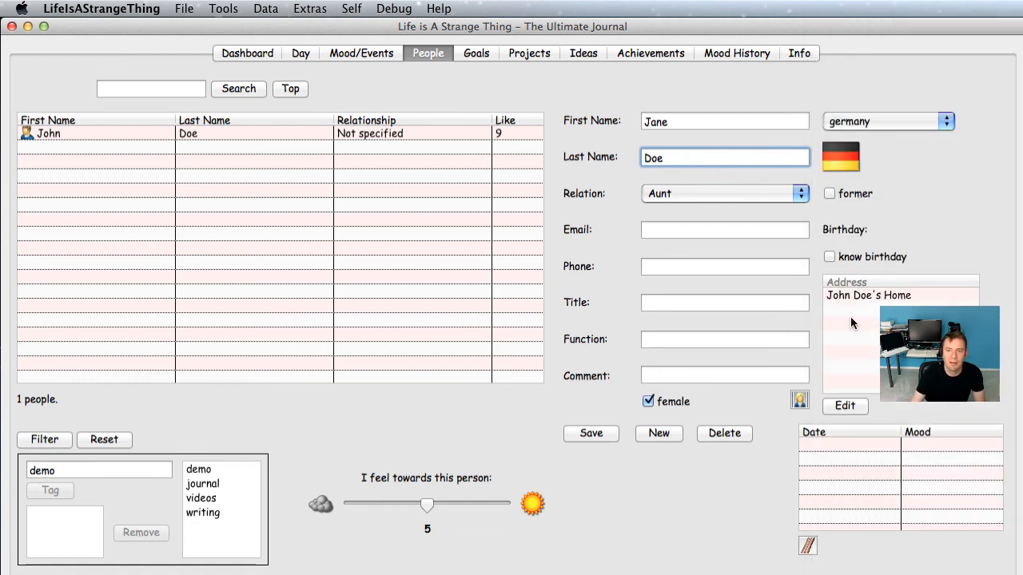
left_click(593, 434)
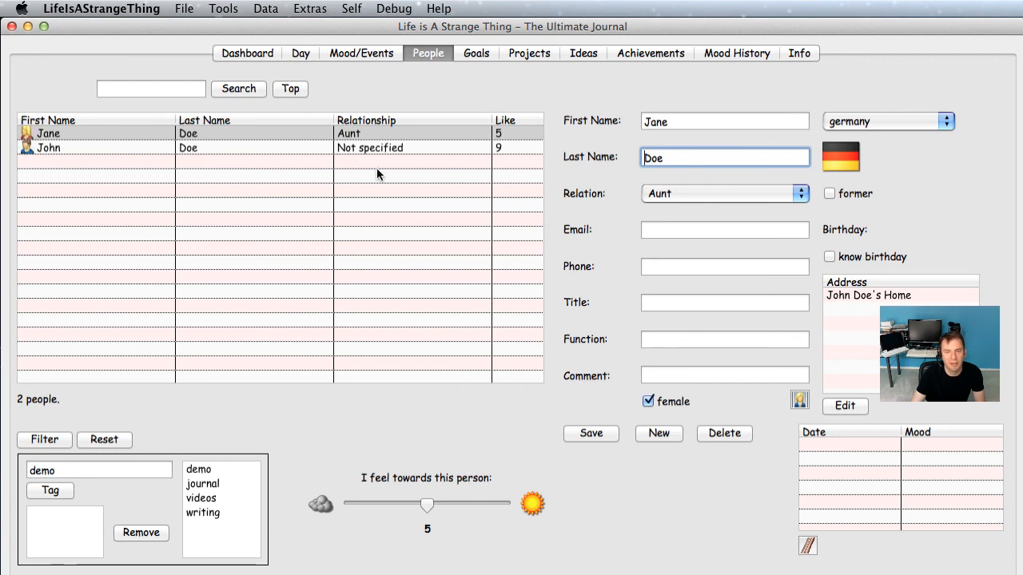
left_click(300, 52)
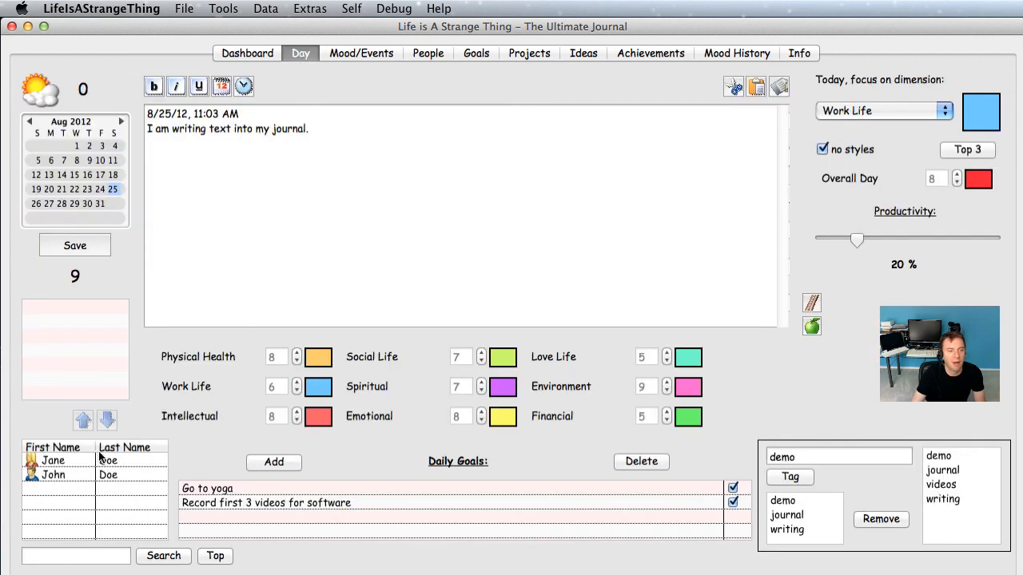
Step: Add Jane Doe and John Doe to today's people, then remove John Doe from the list
left_click(72, 461)
left_click(83, 423)
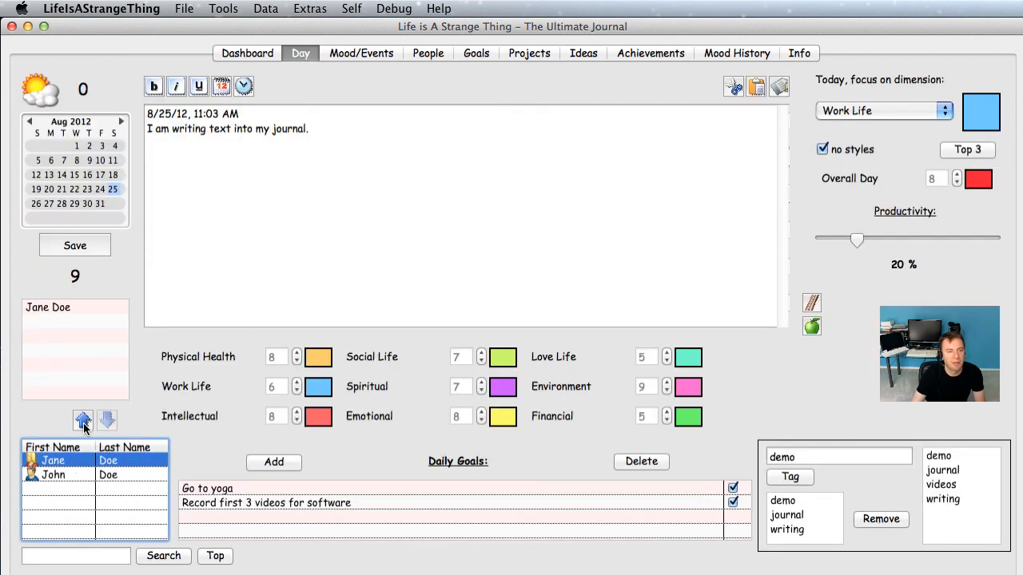
left_click(84, 476)
left_click(81, 423)
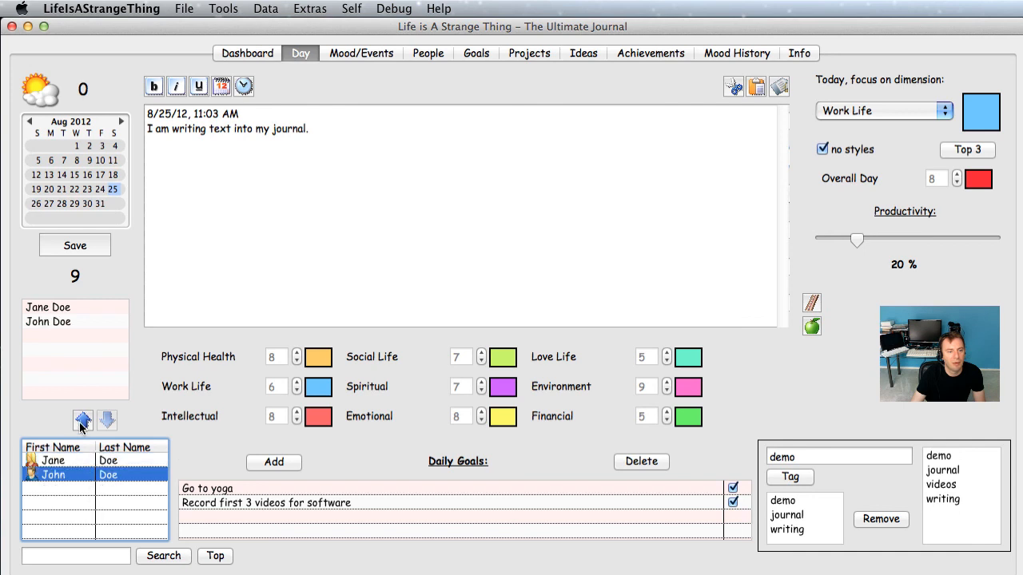
left_click(66, 320)
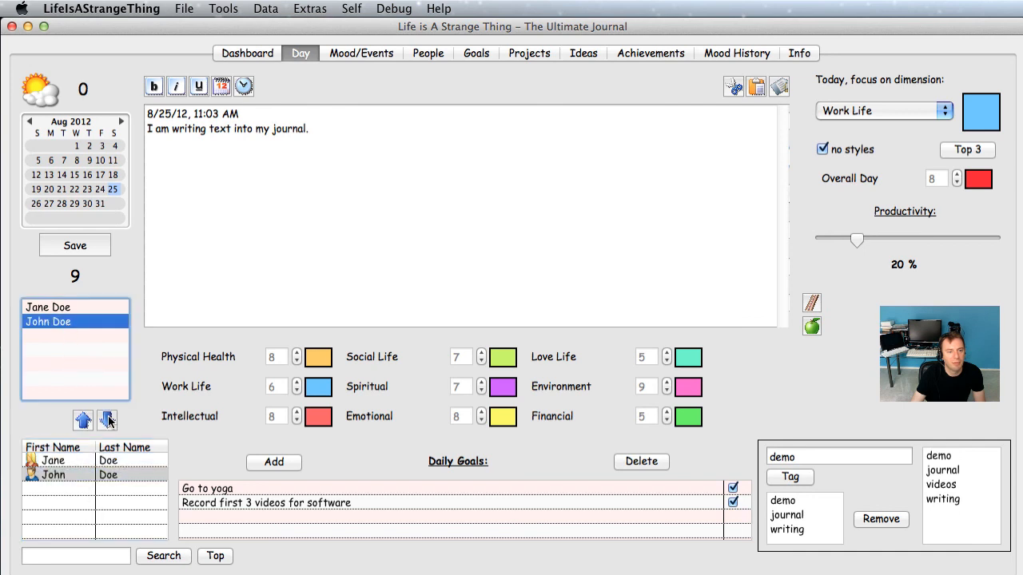
left_click(108, 421)
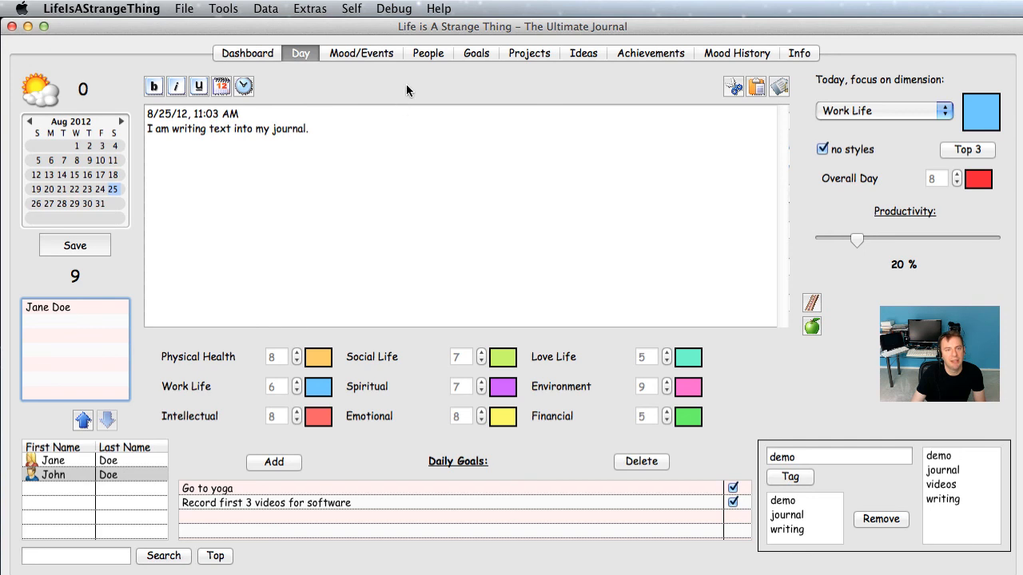
left_click(425, 53)
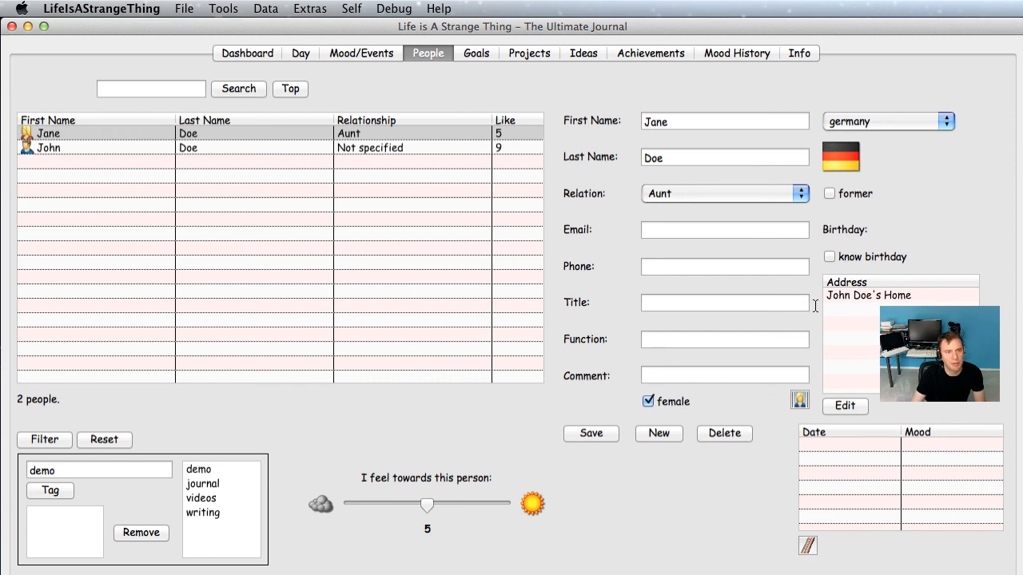
left_click(299, 53)
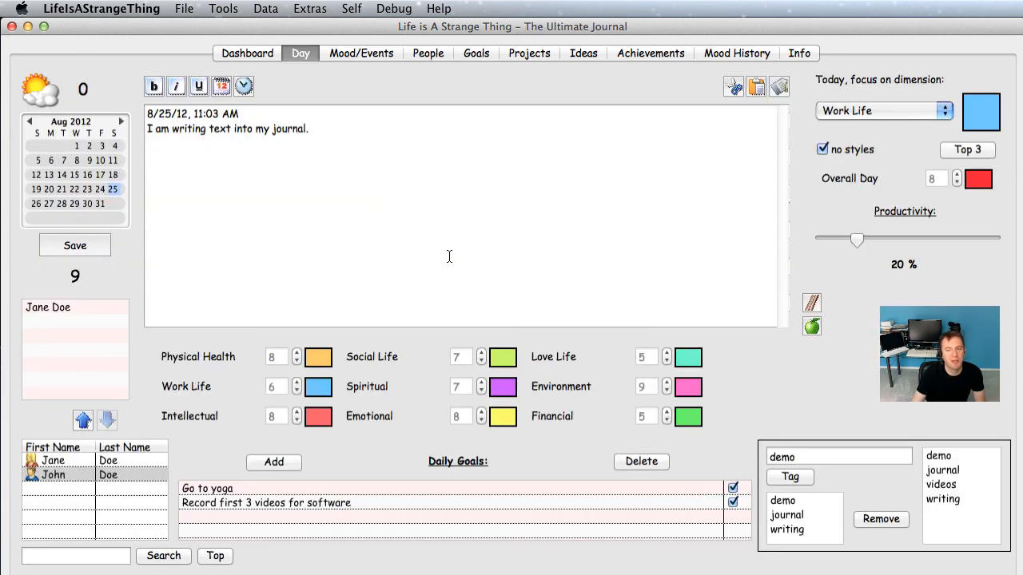